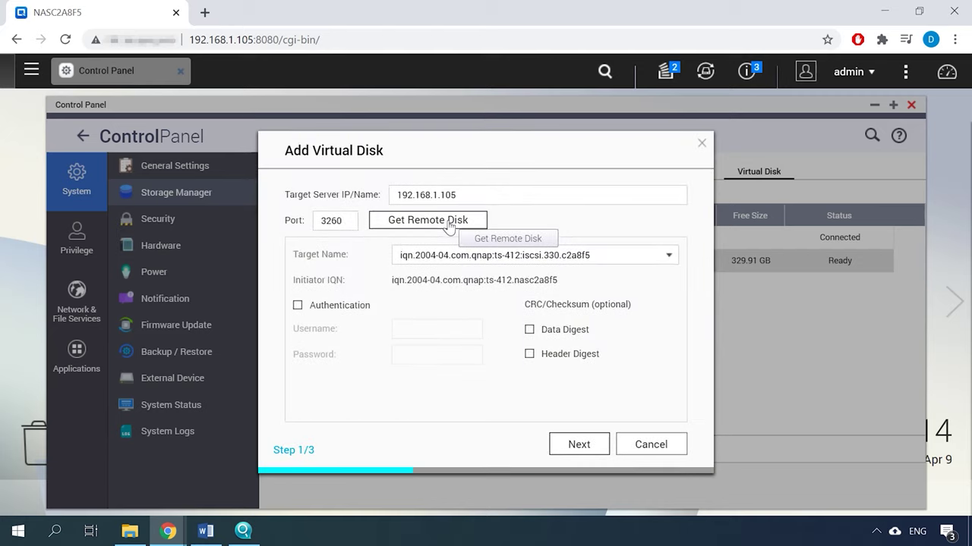
- Choose another iSCSI target name on server 192.168.1.105 for the virtual disk and continue the wizard
{"action": "left_click", "coordinate": [615, 262]}
{"action": "left_click", "coordinate": [599, 292]}
{"action": "left_click", "coordinate": [578, 444]}
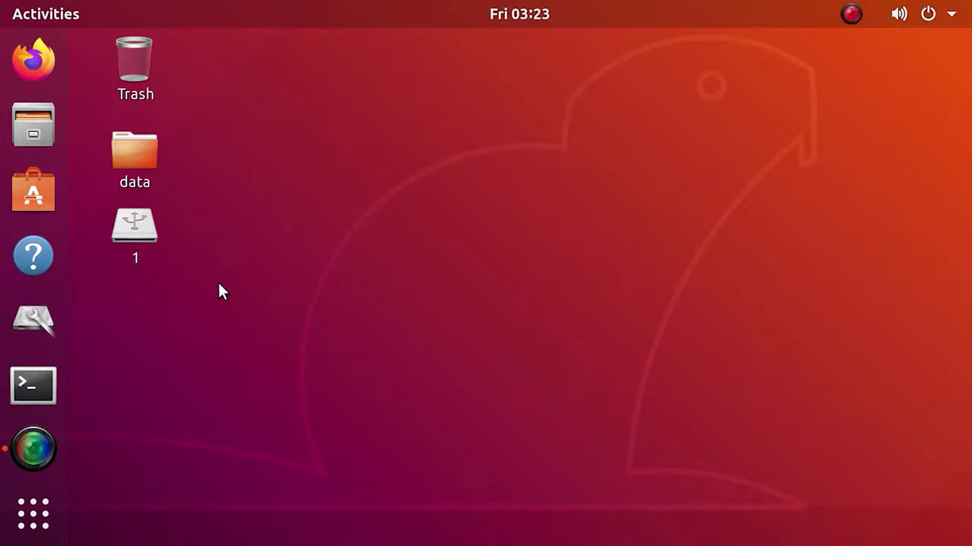
- Mount partition 3 (318 GB Ext4) of the 320 GB hard disk using the Disks utility, and close the utility
{"action": "left_click", "coordinate": [34, 319]}
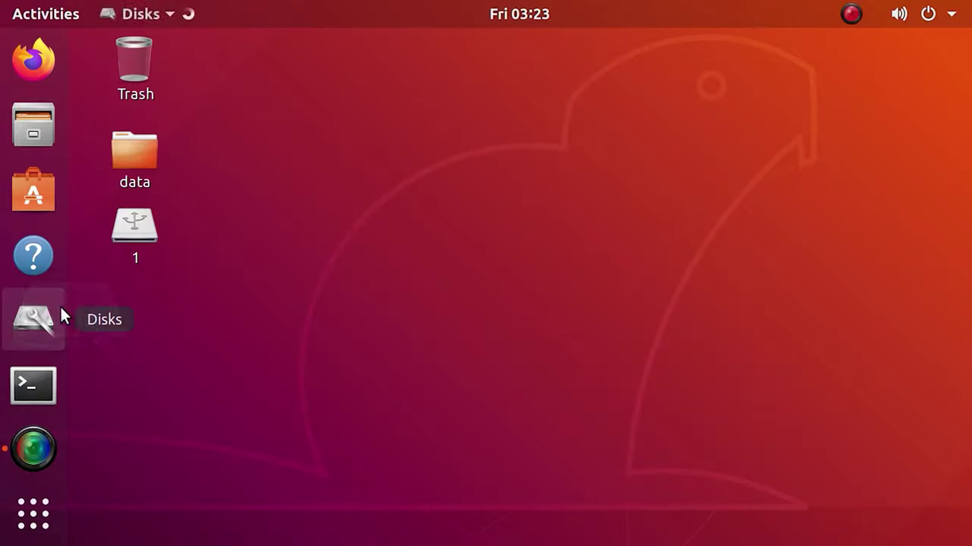
{"action": "left_click", "coordinate": [245, 149]}
{"action": "left_click", "coordinate": [668, 337]}
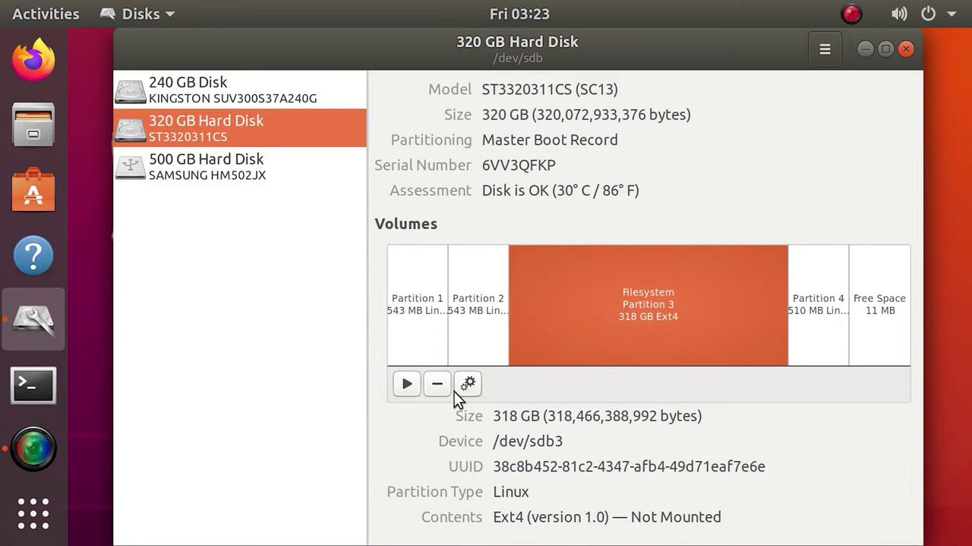
{"action": "left_click", "coordinate": [406, 384]}
{"action": "left_click", "coordinate": [903, 50]}
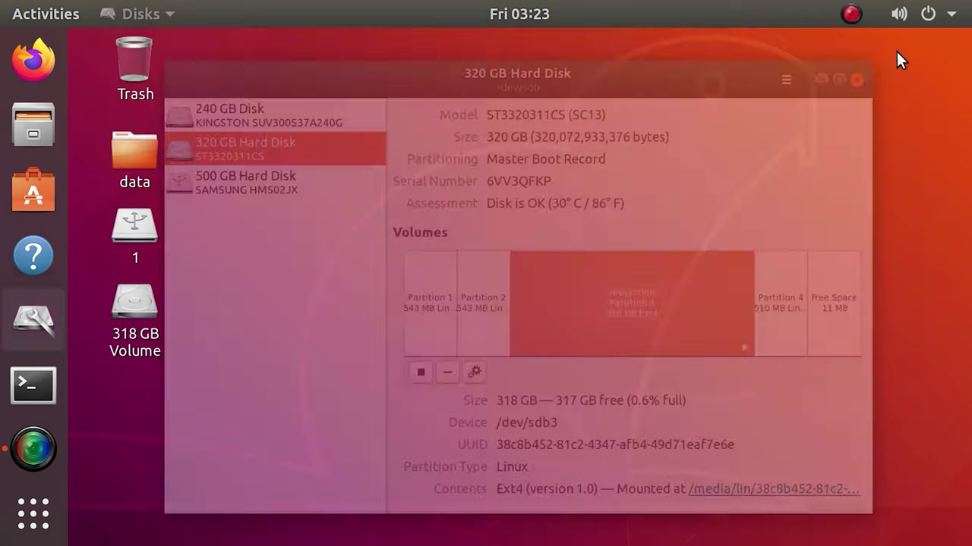
{"action": "left_click", "coordinate": [34, 123]}
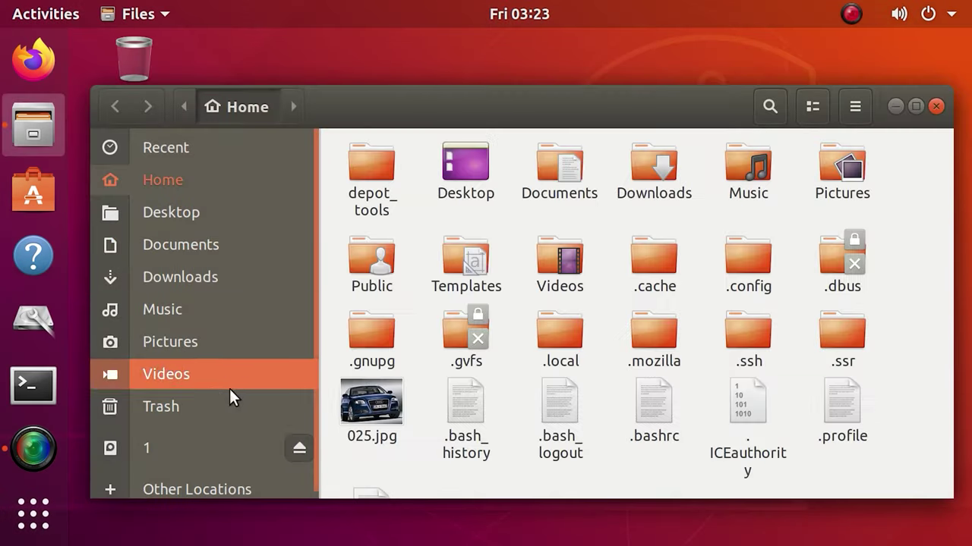
{"action": "left_click", "coordinate": [232, 489]}
{"action": "left_click", "coordinate": [429, 316]}
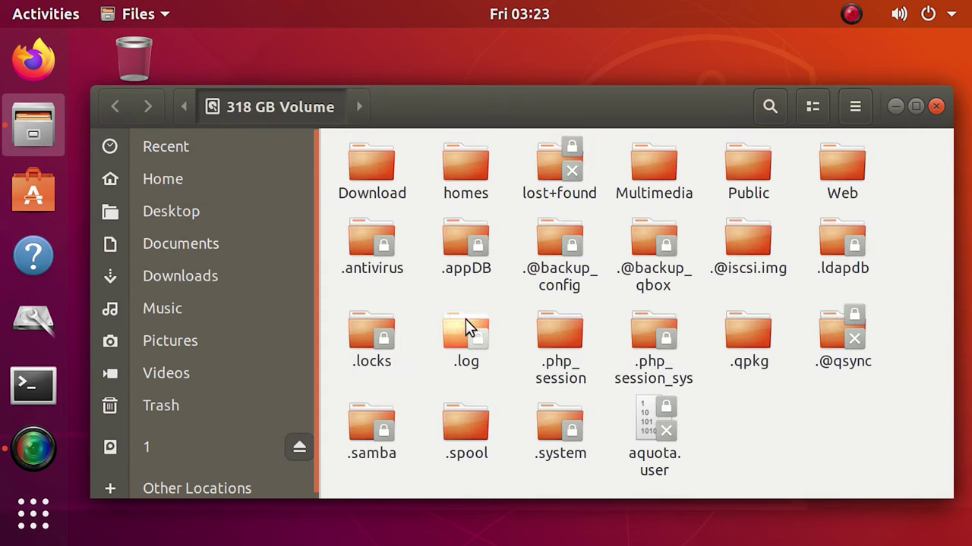
{"action": "left_click", "coordinate": [915, 106]}
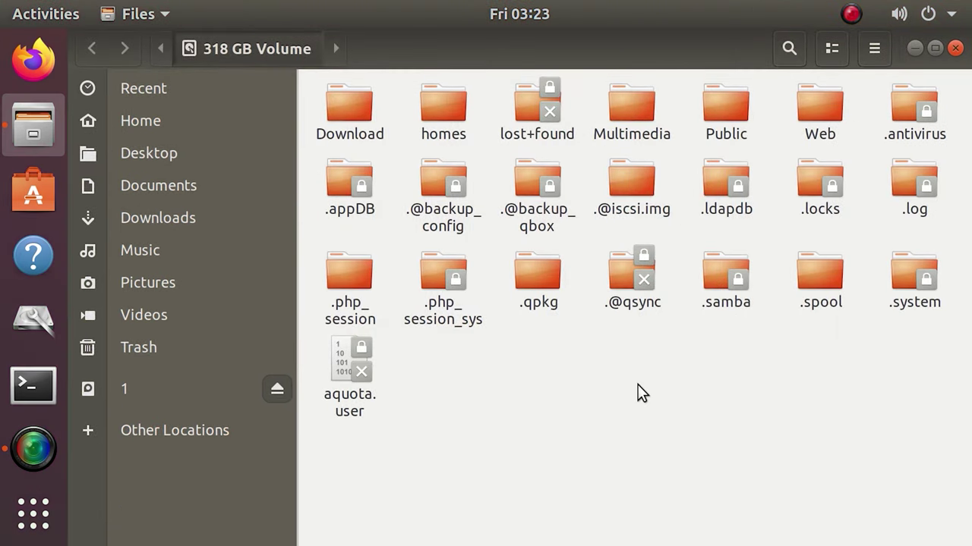
{"action": "double_click", "coordinate": [640, 201]}
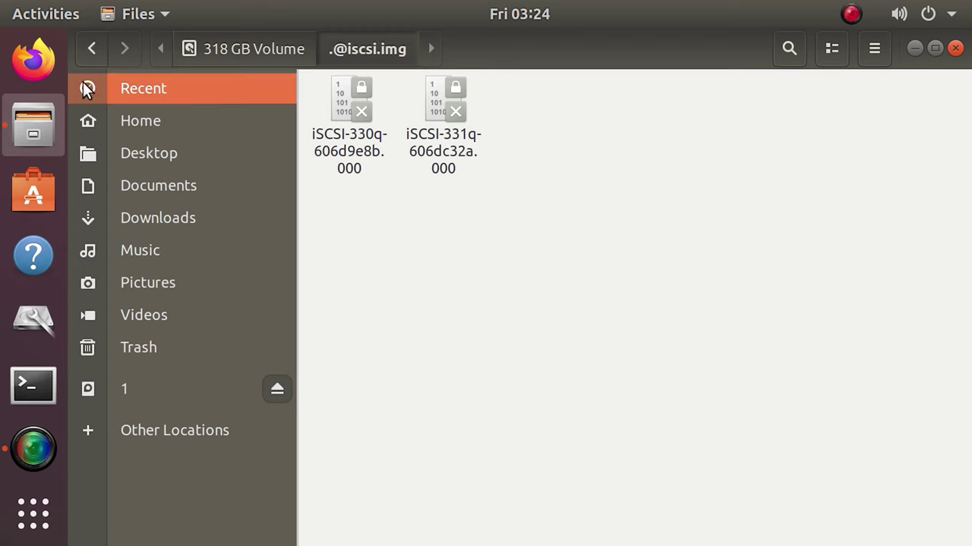
{"action": "key", "text": "alt+Left"}
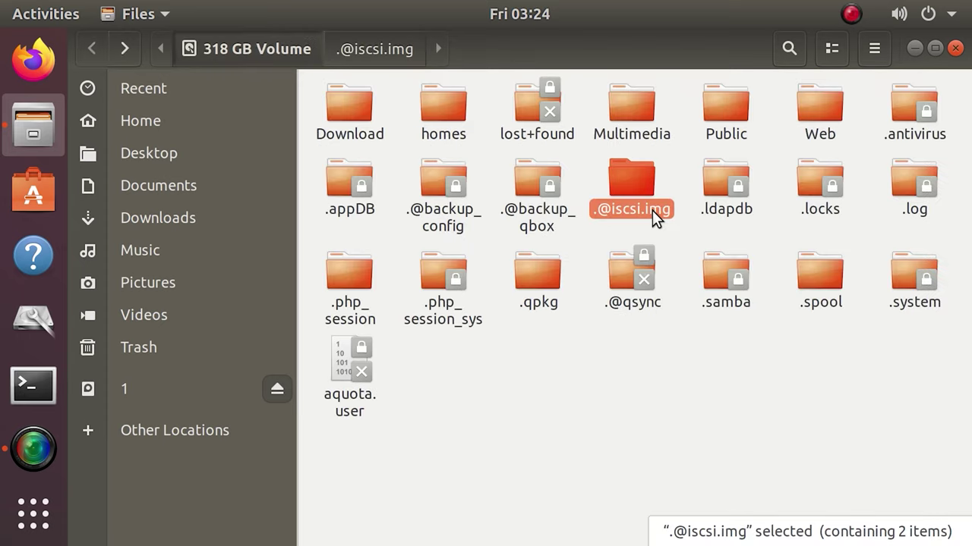
{"action": "right_click", "coordinate": [652, 211]}
{"action": "left_click", "coordinate": [456, 410]}
{"action": "key", "text": "cmd+c"}
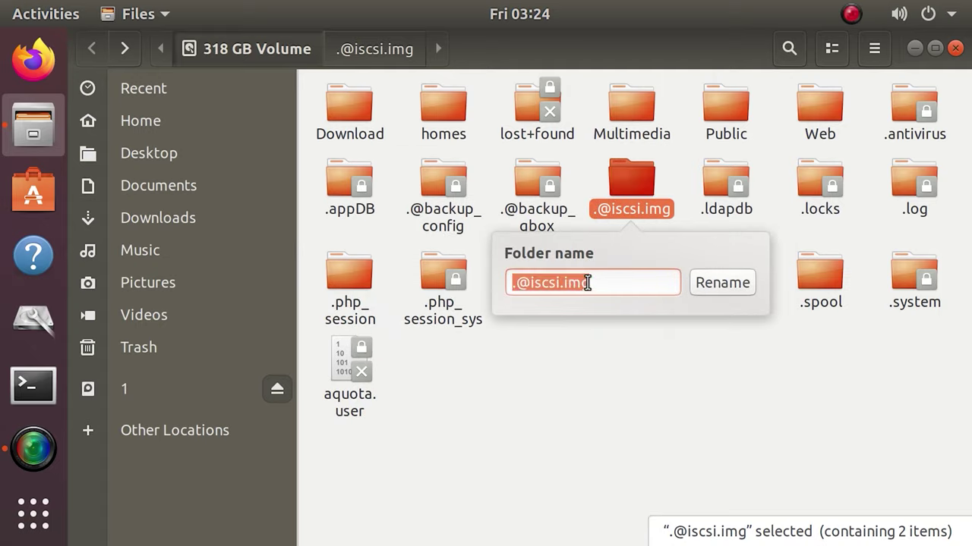
{"action": "left_click", "coordinate": [596, 285]}
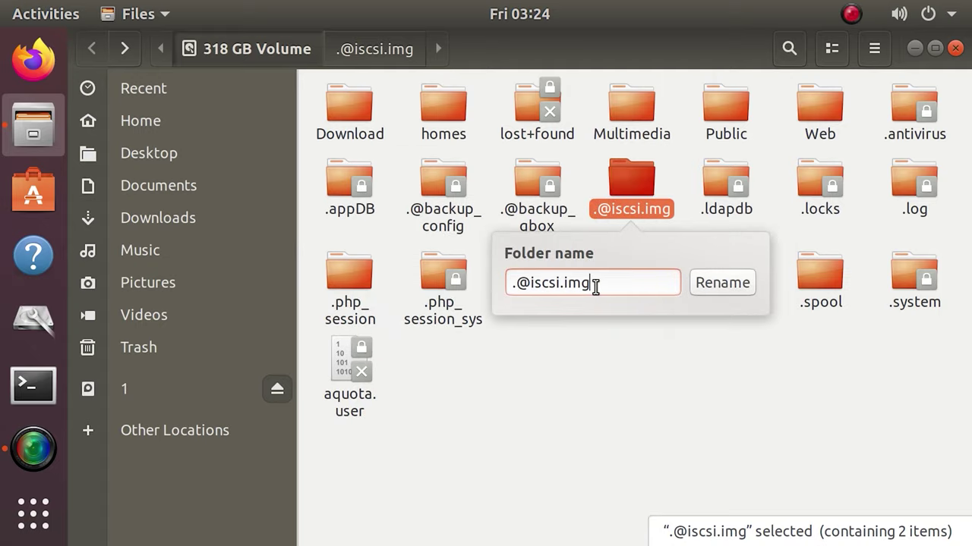
{"action": "left_click", "coordinate": [721, 283]}
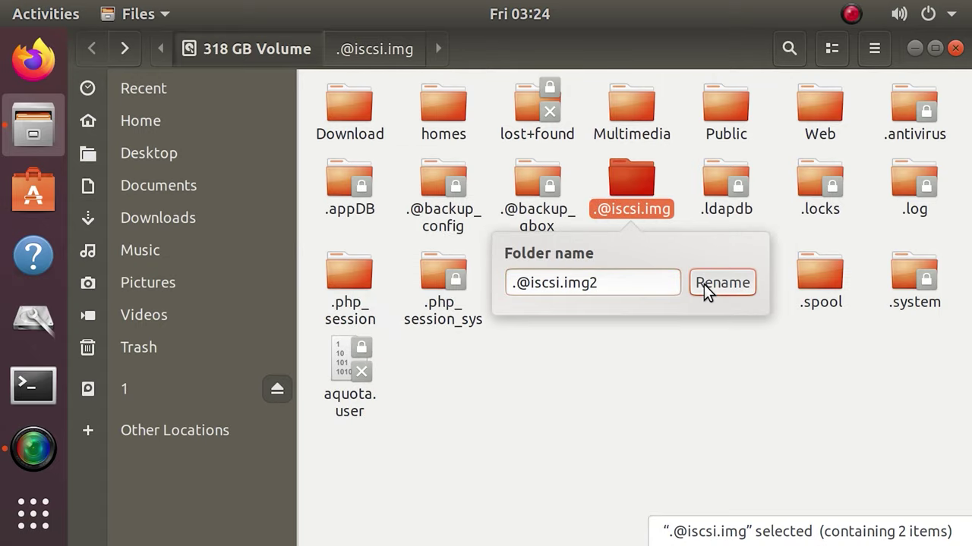
{"action": "right_click", "coordinate": [676, 349]}
{"action": "left_click", "coordinate": [716, 361]}
{"action": "right_click", "coordinate": [472, 330]}
{"action": "left_click", "coordinate": [509, 384]}
{"action": "left_click", "coordinate": [652, 246]}
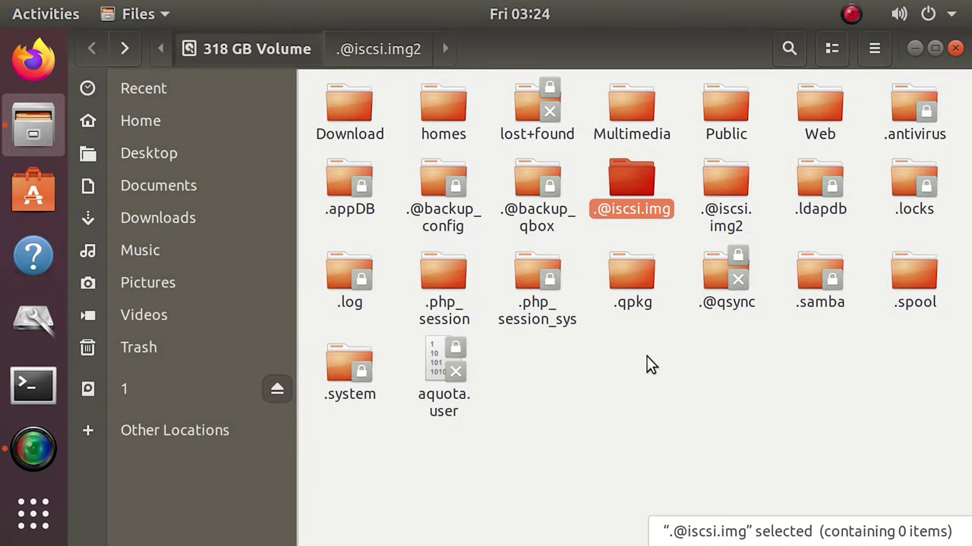
{"action": "double_click", "coordinate": [638, 199]}
{"action": "right_click", "coordinate": [624, 194]}
{"action": "left_click", "coordinate": [661, 286]}
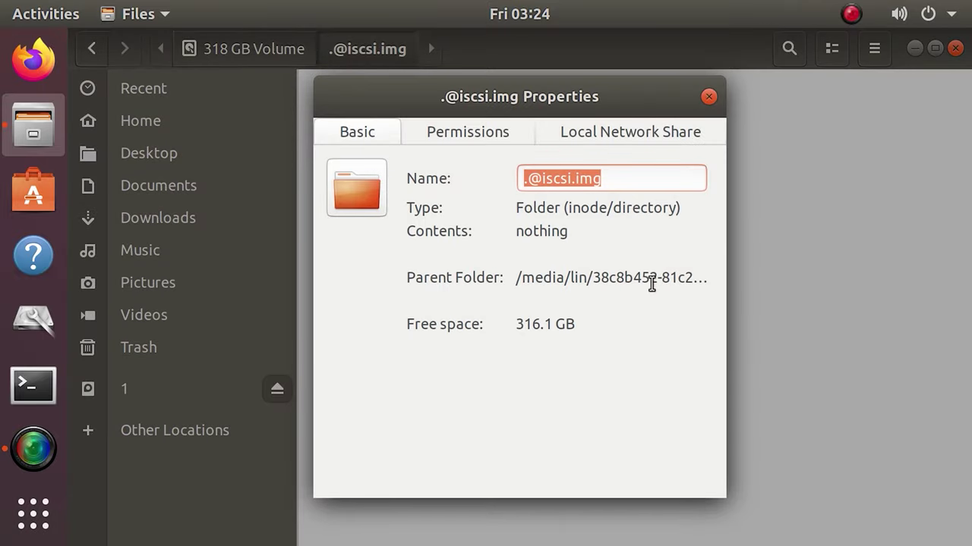
{"action": "left_click_drag", "start_coordinate": [727, 269], "coordinate": [849, 276]}
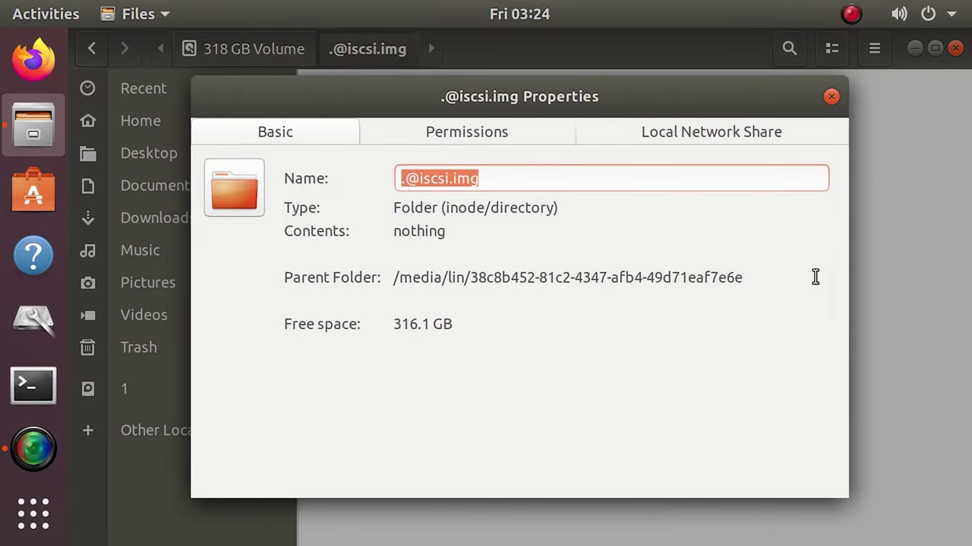
{"action": "left_click", "coordinate": [830, 97]}
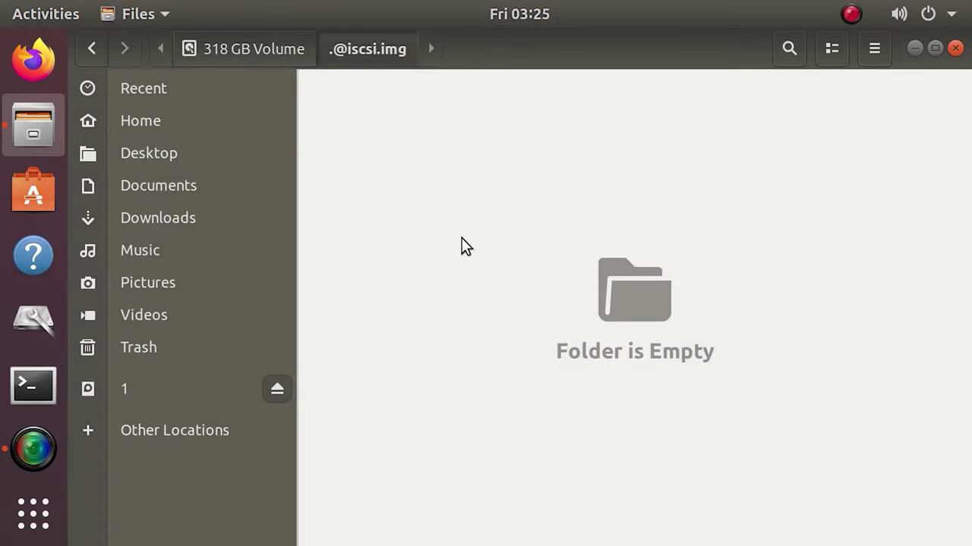
- Open a terminal and begin a cp command
{"action": "left_click", "coordinate": [38, 392]}
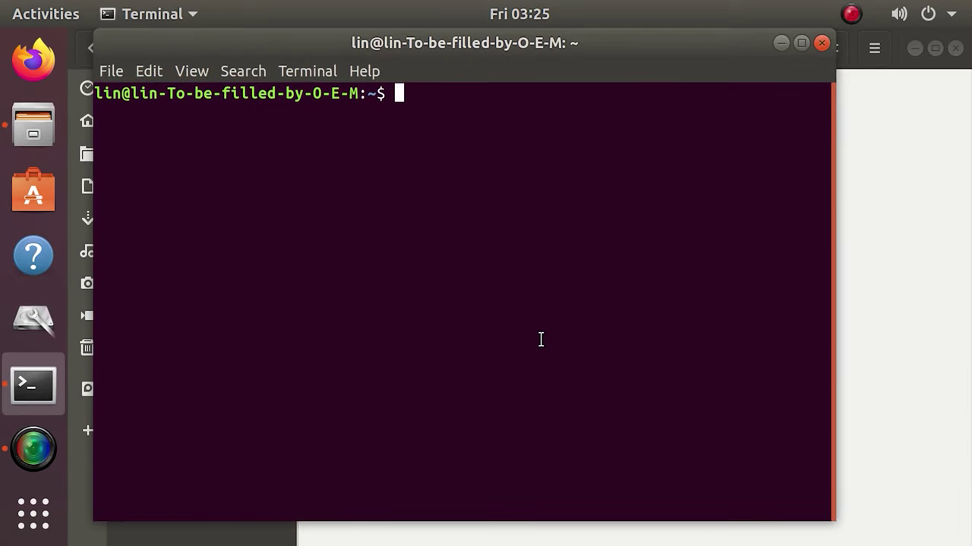
{"action": "type", "text": "cp"}
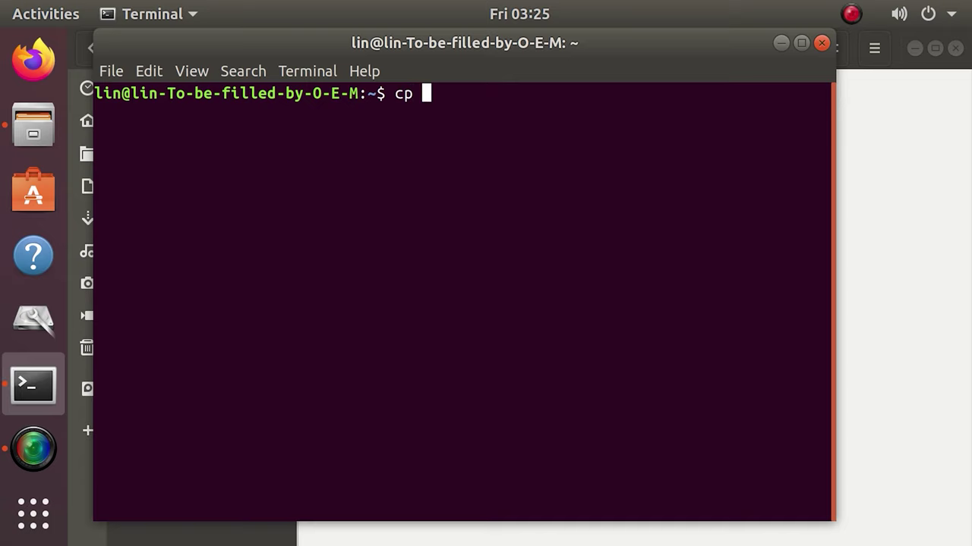
{"action": "left_click_drag", "start_coordinate": [502, 43], "coordinate": [621, 43]}
- Open the properties of the file iSCSI-q330-606d5c77.000 on drive 1
{"action": "left_click", "coordinate": [145, 389]}
{"action": "right_click", "coordinate": [440, 328]}
{"action": "left_click", "coordinate": [550, 149]}
{"action": "right_click", "coordinate": [550, 149]}
{"action": "left_click", "coordinate": [594, 391]}
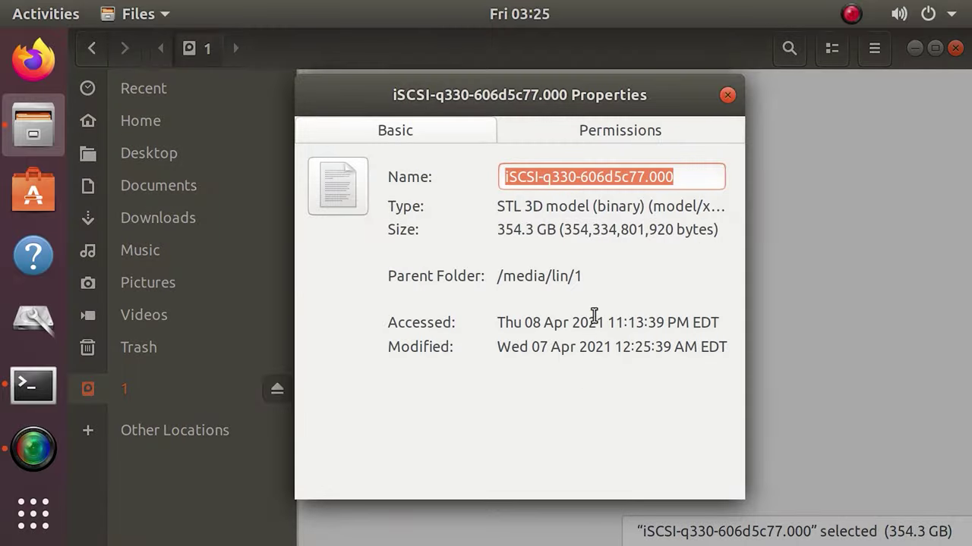
- Copy the file's parent folder path and add it to the cp command as /media/lin/1/
{"action": "left_click_drag", "start_coordinate": [596, 278], "coordinate": [495, 278]}
{"action": "right_click", "coordinate": [515, 278]}
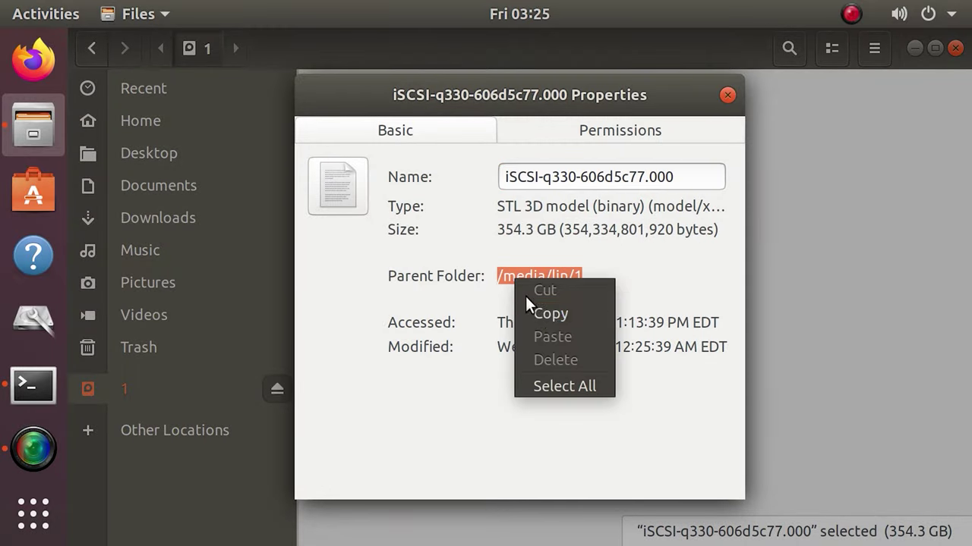
{"action": "left_click", "coordinate": [531, 311]}
{"action": "left_click", "coordinate": [32, 386]}
{"action": "right_click", "coordinate": [569, 94]}
{"action": "left_click", "coordinate": [596, 150]}
{"action": "type", "text": "/media/lin/1/"}
- Copy the name iSCSI-q330-606d5c77.000 from the file's properties and append it to the source path in the cp command
{"action": "left_click", "coordinate": [597, 544]}
{"action": "triple_click", "coordinate": [668, 177]}
{"action": "right_click", "coordinate": [636, 177]}
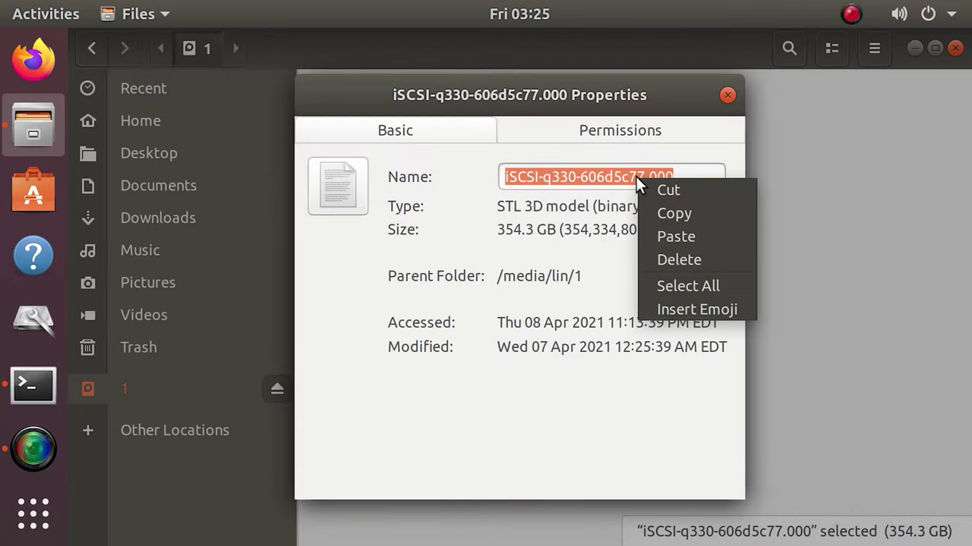
{"action": "left_click", "coordinate": [670, 215]}
{"action": "left_click", "coordinate": [44, 381]}
{"action": "right_click", "coordinate": [663, 96]}
{"action": "left_click", "coordinate": [702, 155]}
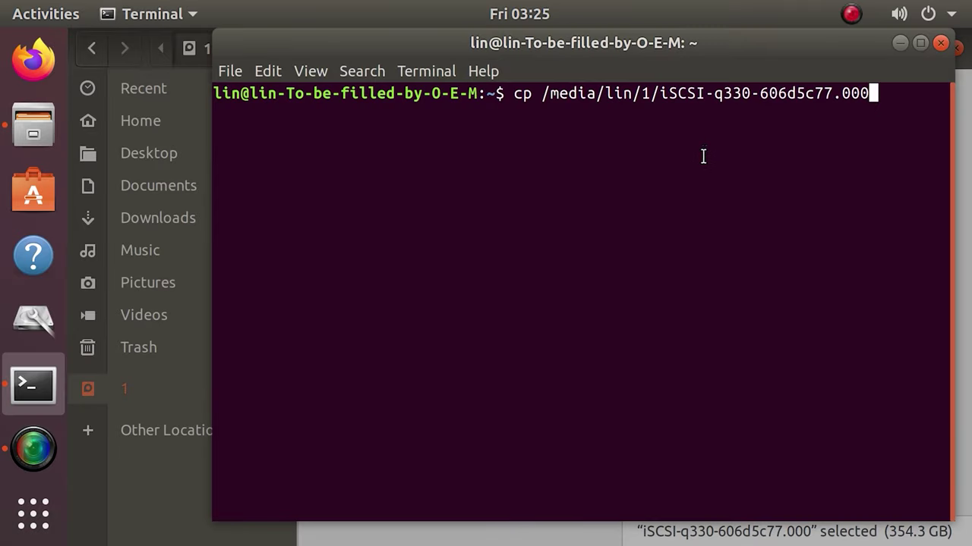
{"action": "left_click", "coordinate": [31, 135]}
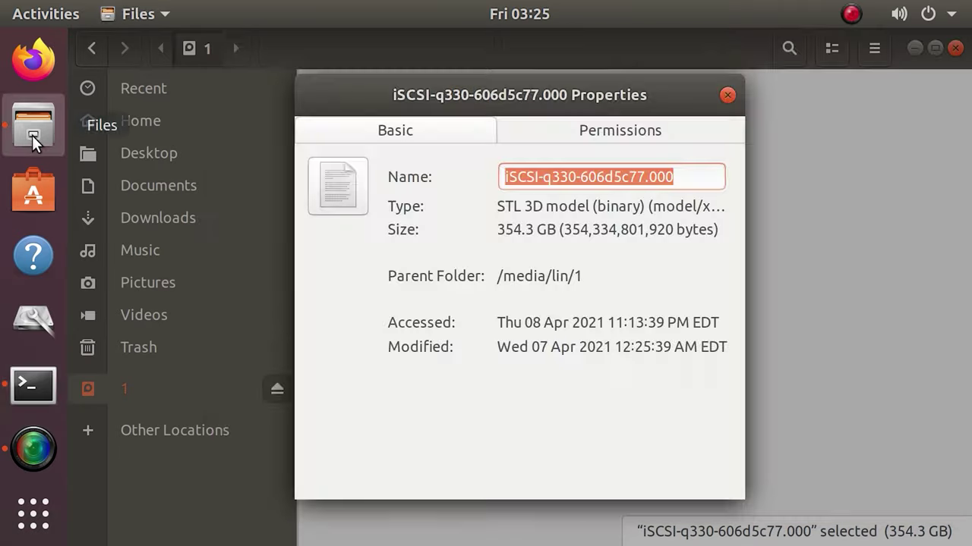
{"action": "left_click", "coordinate": [726, 92]}
{"action": "left_click", "coordinate": [159, 435]}
{"action": "left_click", "coordinate": [374, 263]}
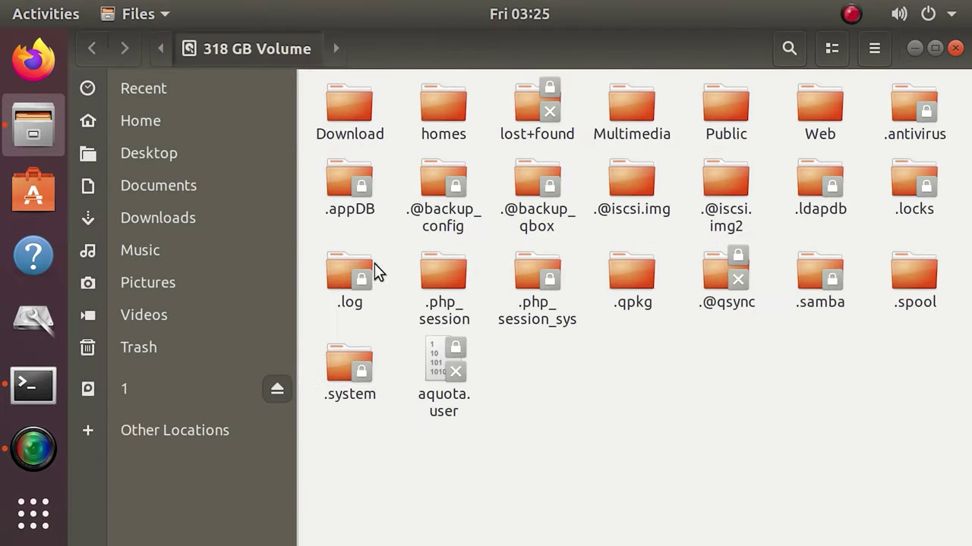
{"action": "double_click", "coordinate": [623, 191]}
{"action": "right_click", "coordinate": [621, 190]}
{"action": "left_click", "coordinate": [673, 281]}
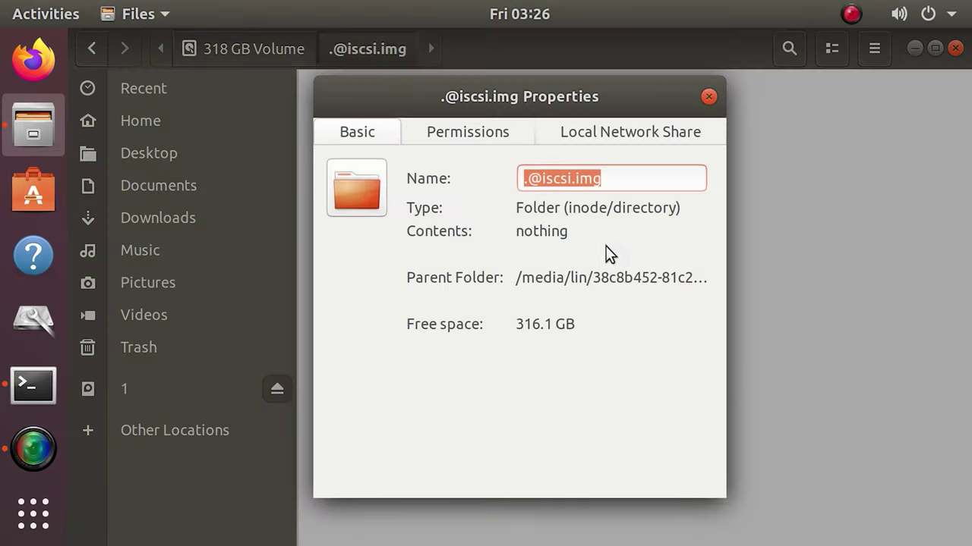
- Copy the folder's parent path /media/lin/38c8b452-81c2-4347-afb4-49d71eaf7e6e and paste it into the cp command as the destination, followed by a slash
{"action": "left_click_drag", "start_coordinate": [720, 275], "coordinate": [399, 278]}
{"action": "right_click", "coordinate": [403, 280]}
{"action": "left_click", "coordinate": [447, 315]}
{"action": "left_click", "coordinate": [34, 385]}
{"action": "right_click", "coordinate": [747, 101]}
{"action": "left_click", "coordinate": [834, 143]}
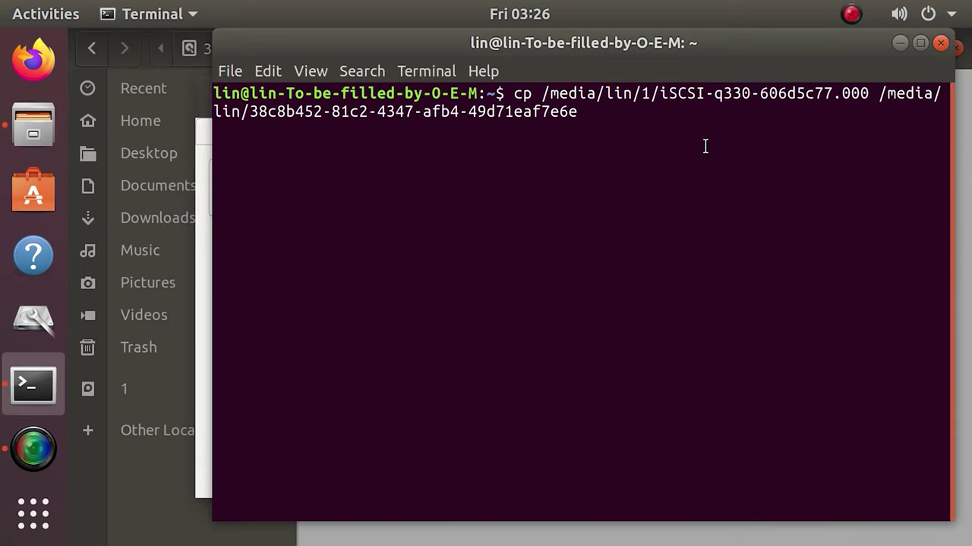
{"action": "type", "text": "/"}
- Complete the destination path with the file name iSCSI-q330-606d5c77.000, add the --sparse=always option and run the copy
{"action": "left_click_drag", "start_coordinate": [660, 92], "coordinate": [869, 97]}
{"action": "right_click", "coordinate": [712, 93]}
{"action": "left_click", "coordinate": [733, 101]}
{"action": "left_click", "coordinate": [597, 111]}
{"action": "right_click", "coordinate": [597, 111]}
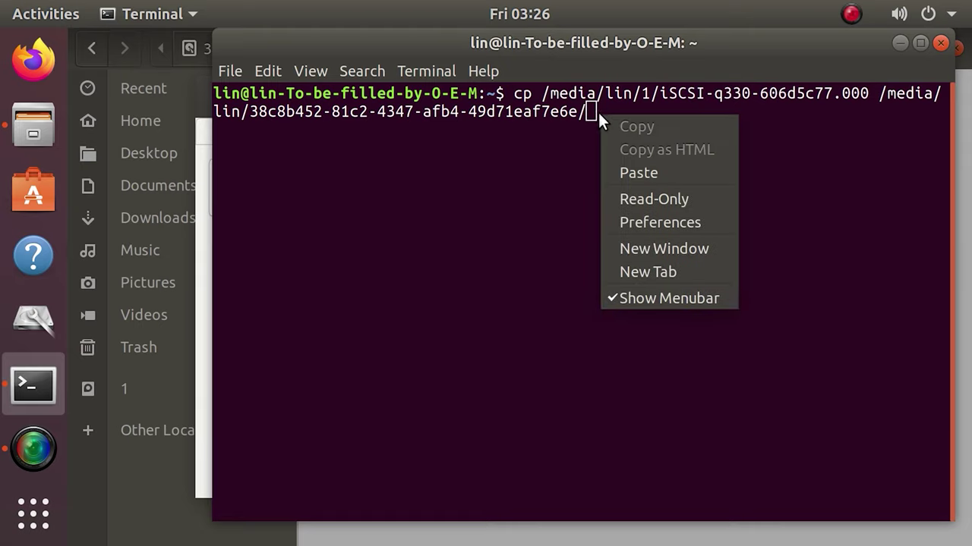
{"action": "left_click", "coordinate": [641, 173]}
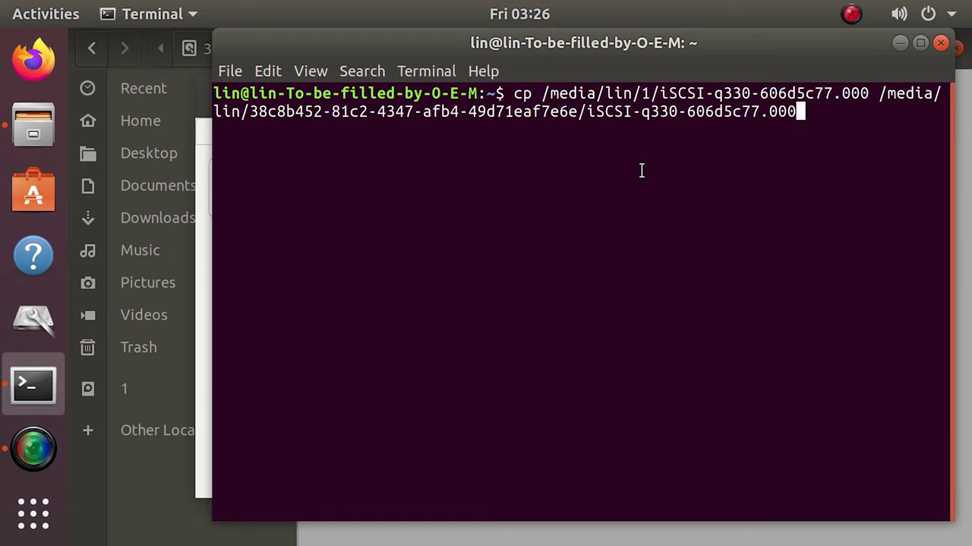
{"action": "type", "text": "--spars"}
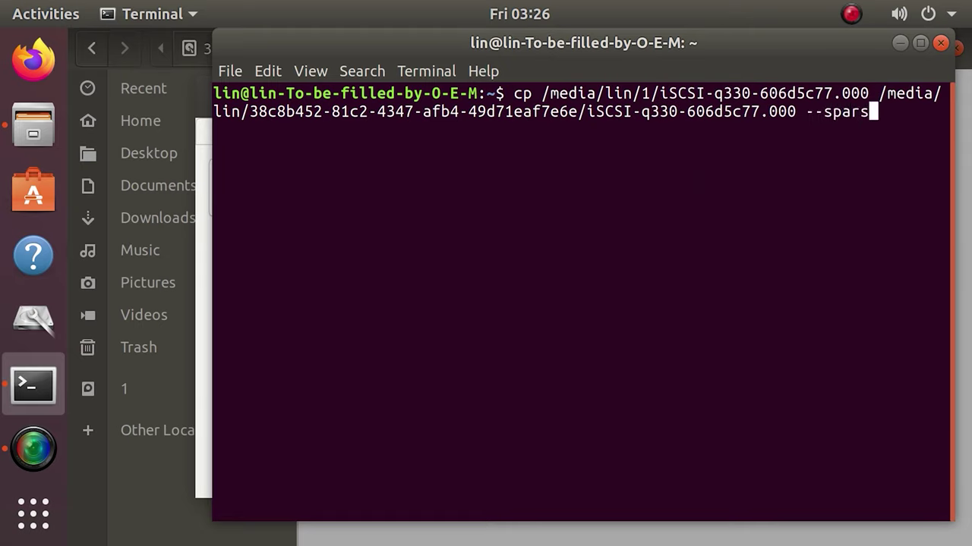
{"action": "type", "text": "e=always"}
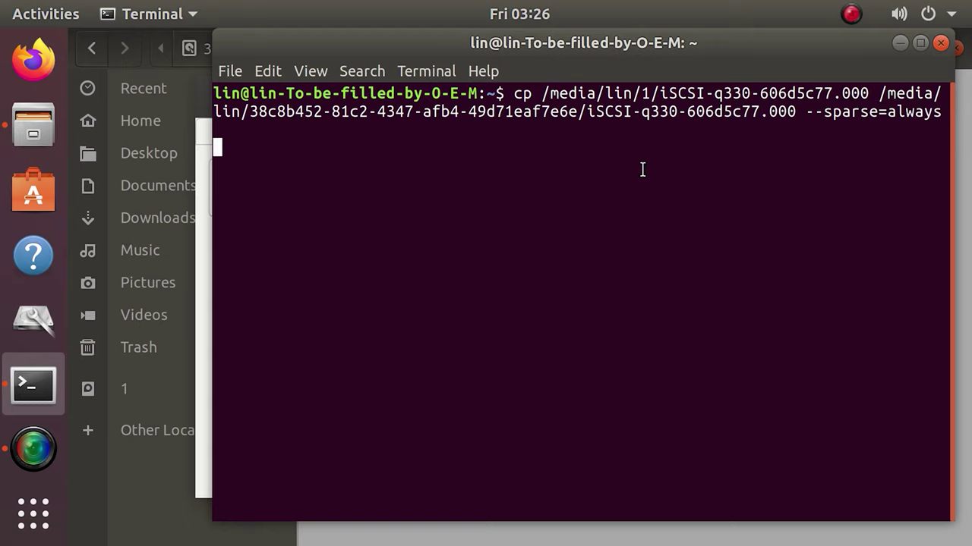
- Close the folder's properties and check the cp process's total disk read in System Monitor
{"action": "left_click", "coordinate": [152, 373]}
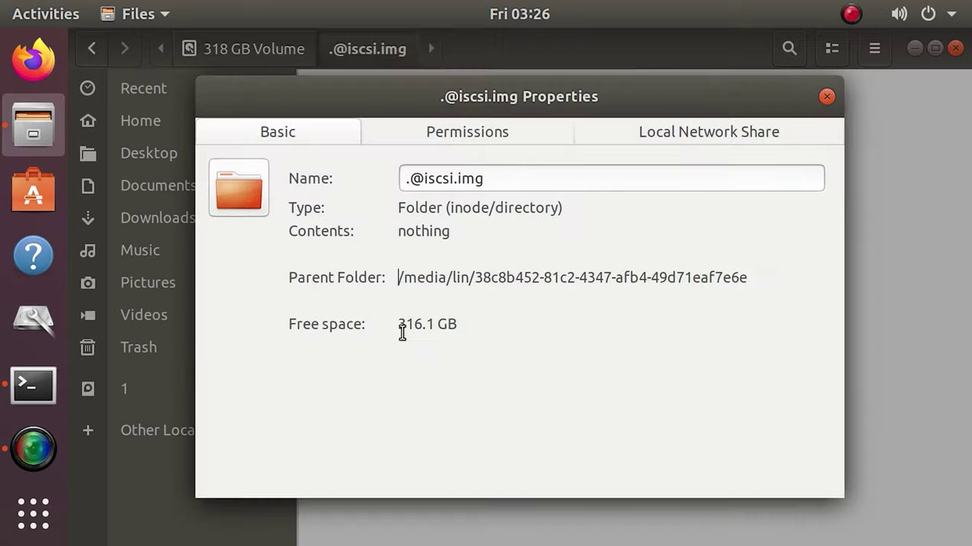
{"action": "key", "text": "Escape"}
{"action": "right_click", "coordinate": [656, 281]}
{"action": "key", "text": "Escape"}
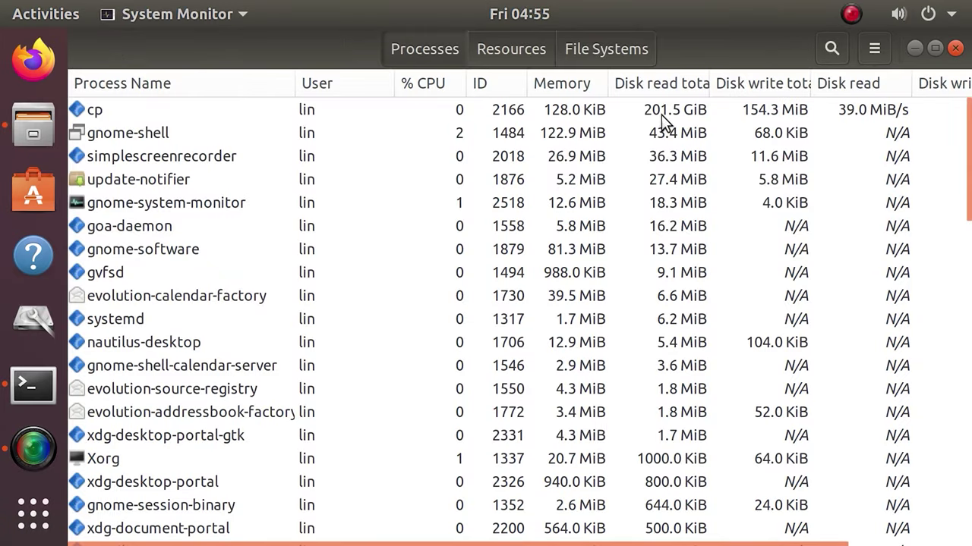
{"action": "mouse_move", "coordinate": [665, 122]}
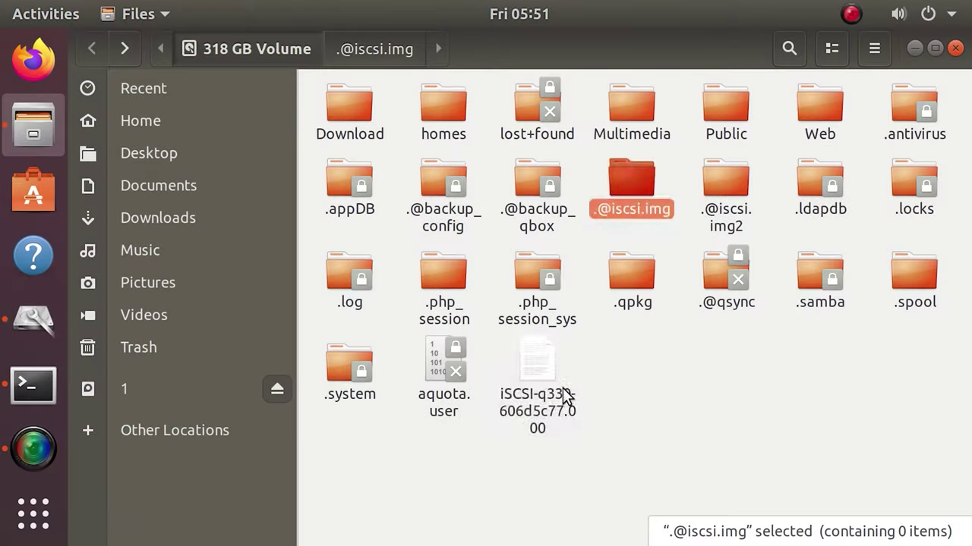
{"action": "left_click", "coordinate": [559, 406]}
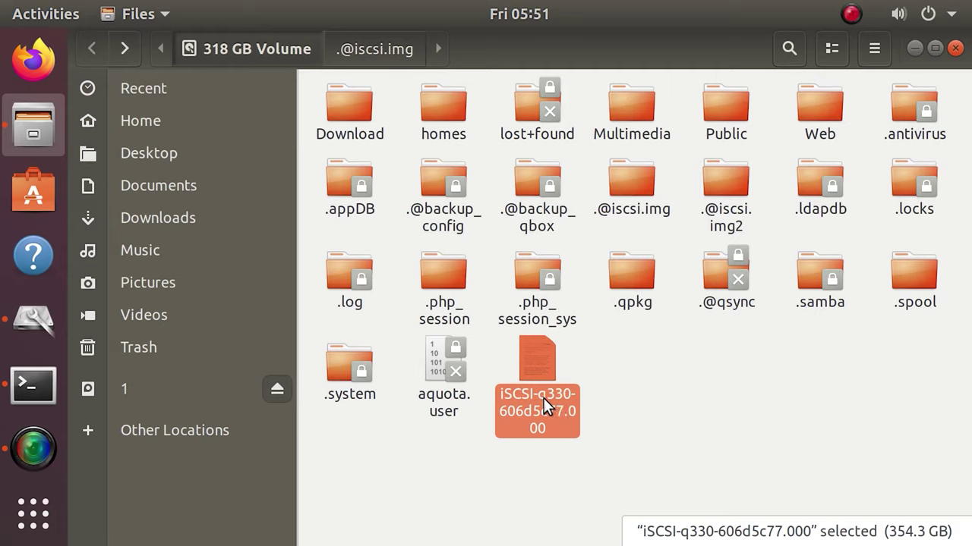
{"action": "left_click_drag", "start_coordinate": [537, 373], "coordinate": [611, 196]}
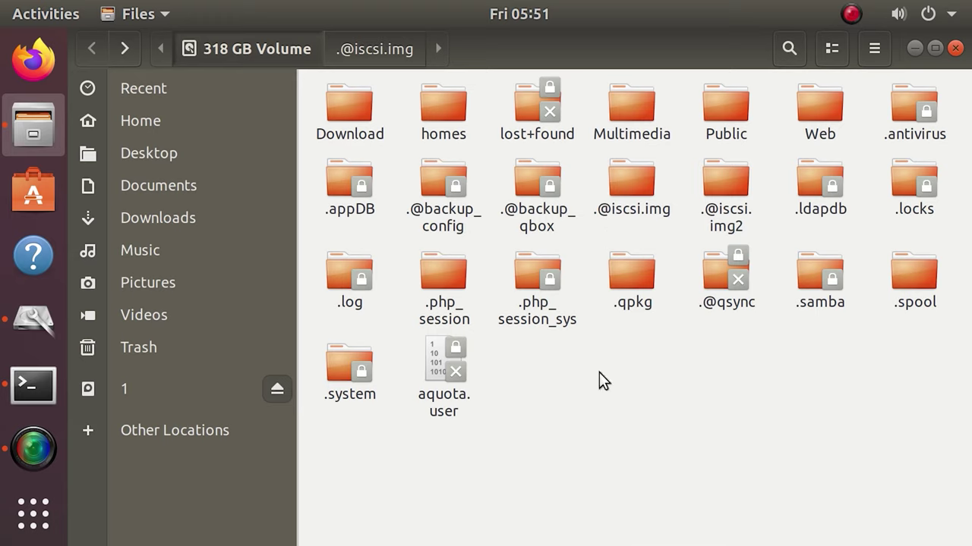
{"action": "double_click", "coordinate": [626, 202]}
{"action": "right_click", "coordinate": [518, 181]}
{"action": "left_click", "coordinate": [567, 299]}
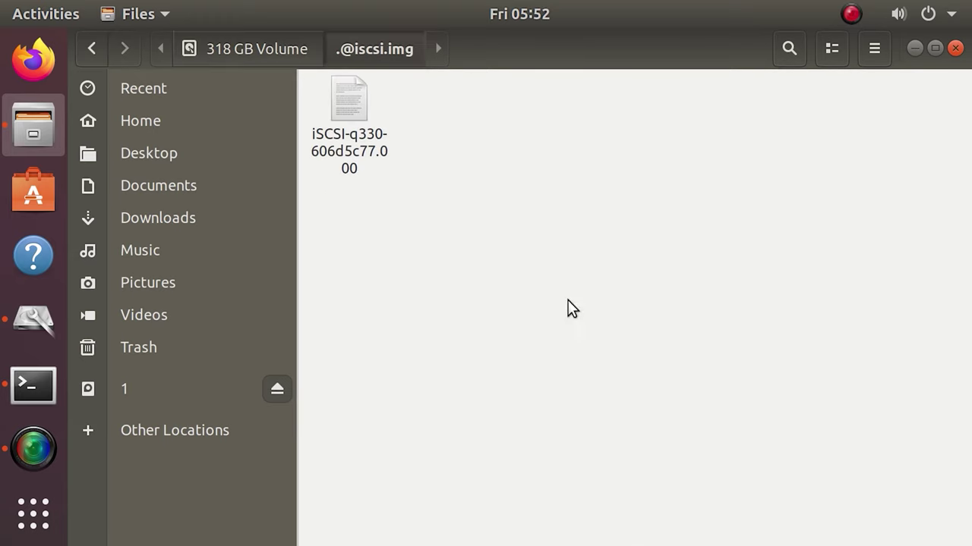
{"action": "type", "text": "du -h"}
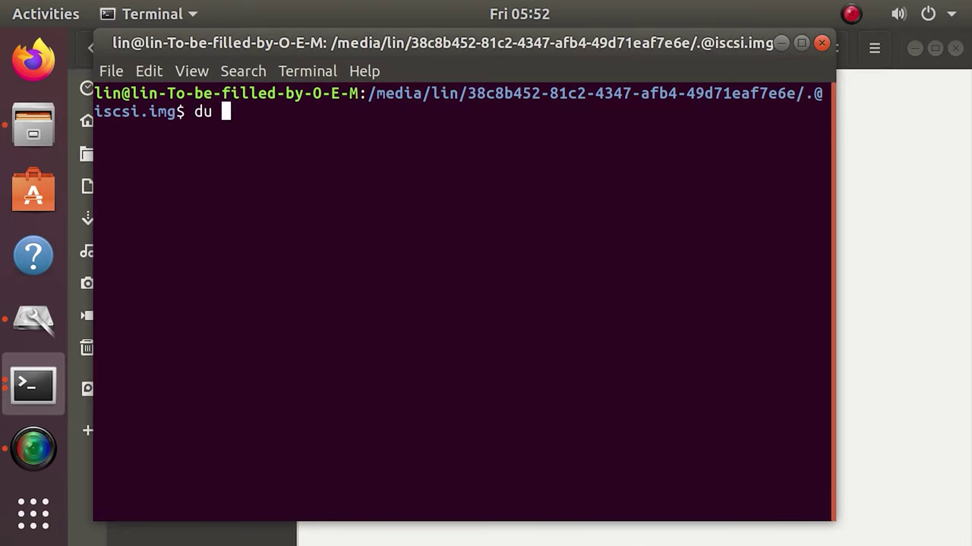
{"action": "right_click", "coordinate": [293, 114]}
{"action": "left_click", "coordinate": [339, 176]}
{"action": "key", "text": "Return"}
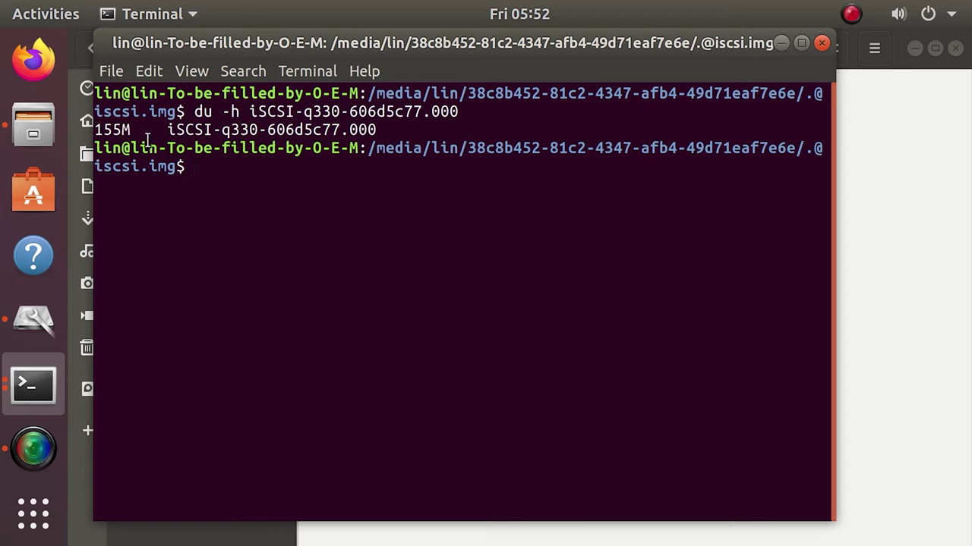
- Check the apparent size of iSCSI-q330-606d5c77.000 with du -h --apparent-size
{"action": "type", "text": "du -h --"}
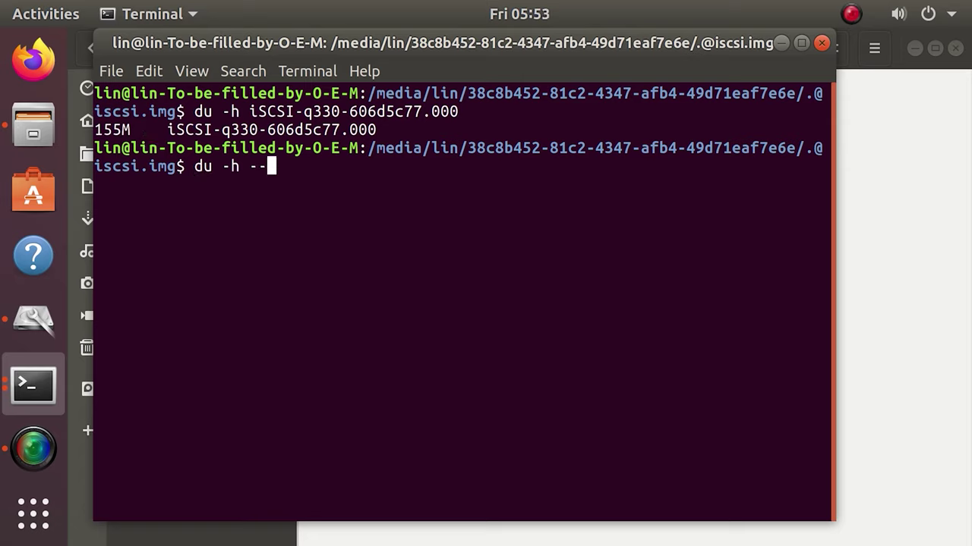
{"action": "type", "text": "apparent-size i"}
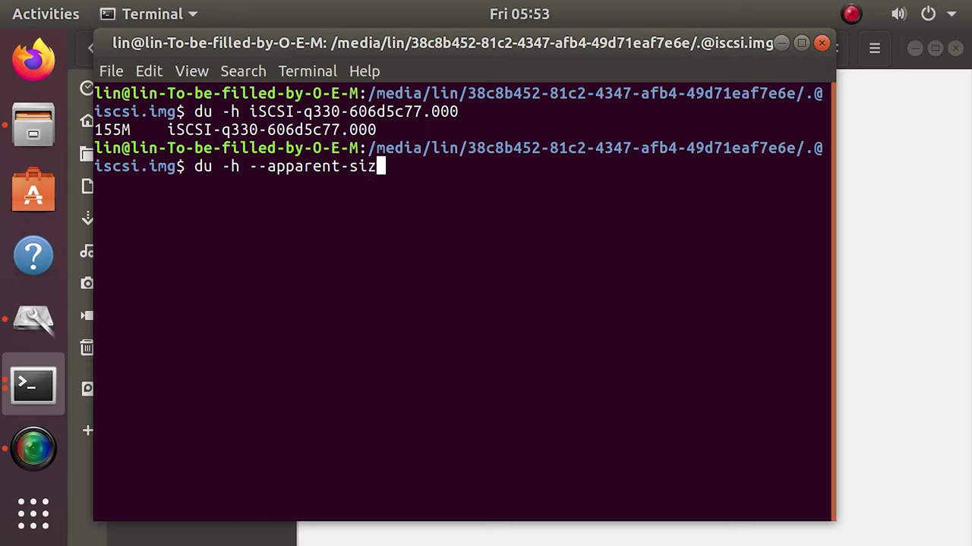
{"action": "key", "text": "Tab"}
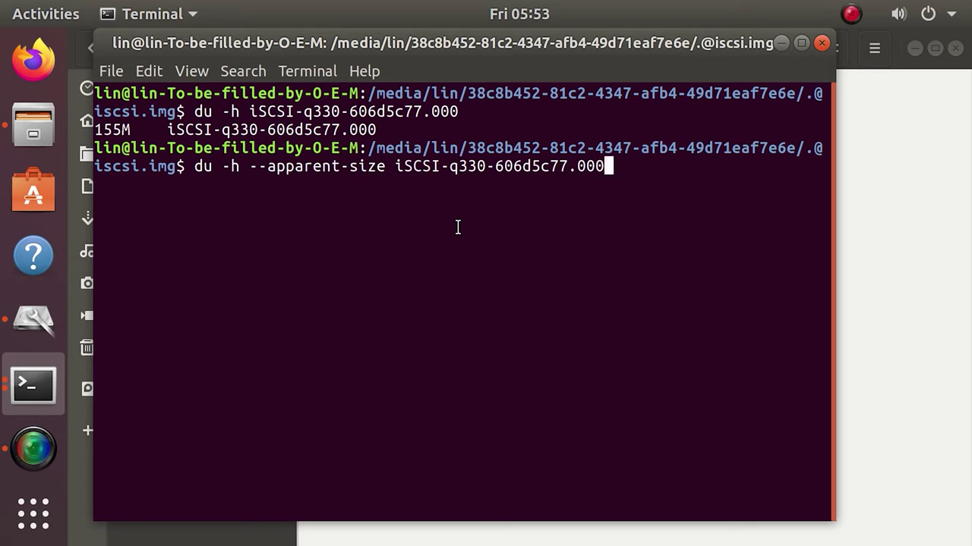
{"action": "key", "text": "Return"}
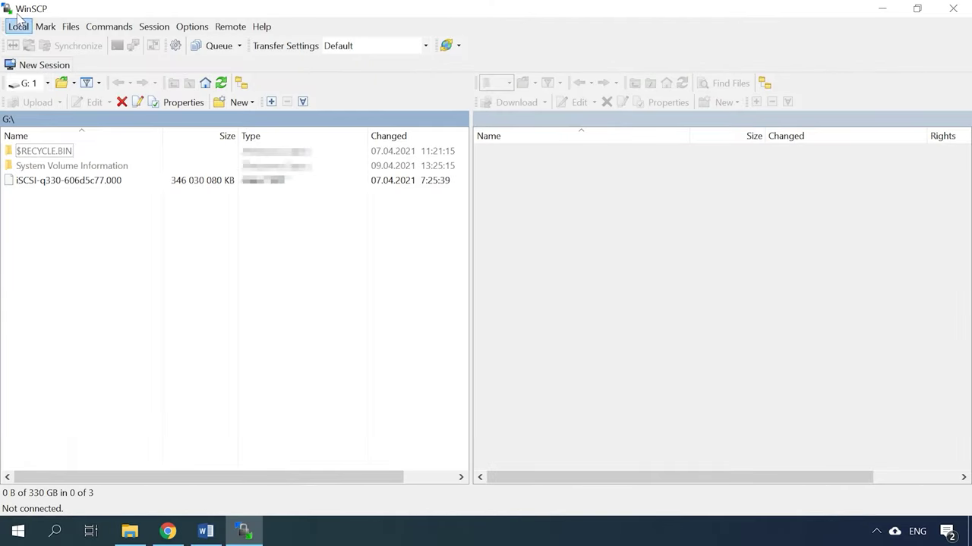
- In WinSCP, review the saved SFTP session for the NAS at 192.168.1.104 and log in as admin
{"action": "left_click", "coordinate": [55, 69]}
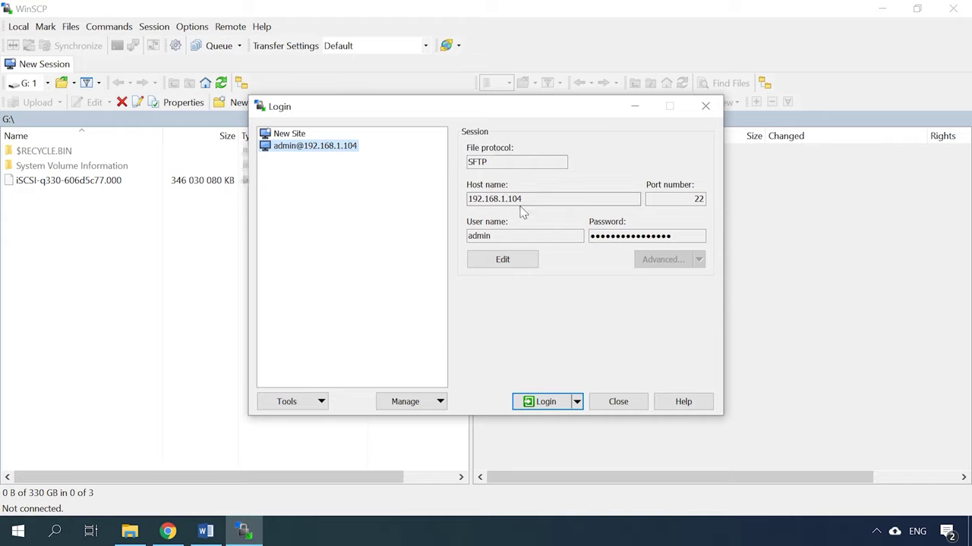
{"action": "left_click_drag", "start_coordinate": [533, 202], "coordinate": [457, 200]}
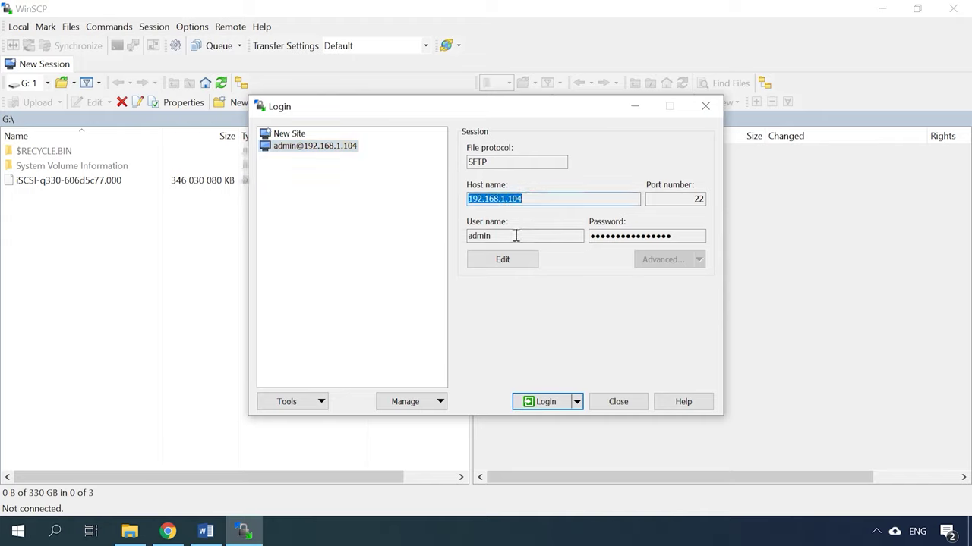
{"action": "left_click_drag", "start_coordinate": [516, 236], "coordinate": [468, 239]}
{"action": "left_click_drag", "start_coordinate": [683, 238], "coordinate": [589, 241]}
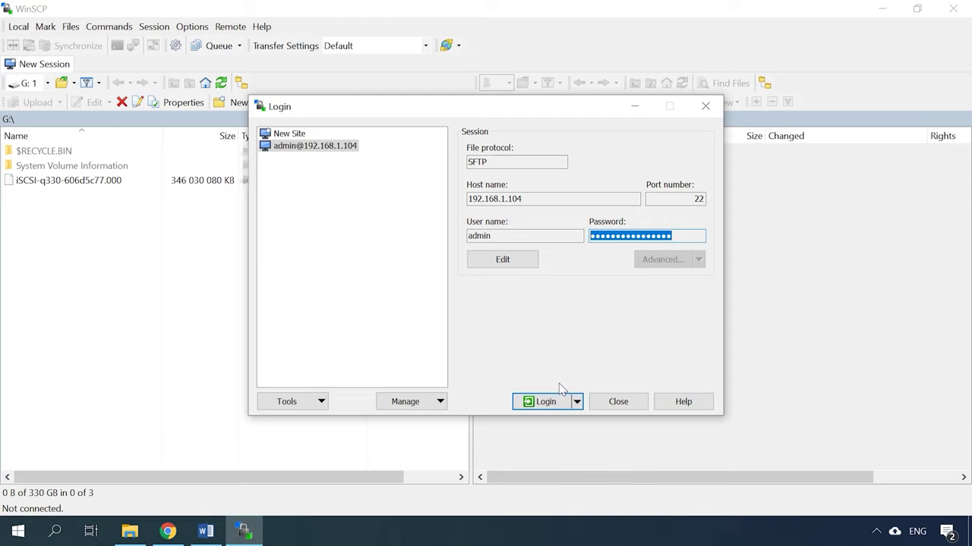
{"action": "left_click", "coordinate": [544, 403]}
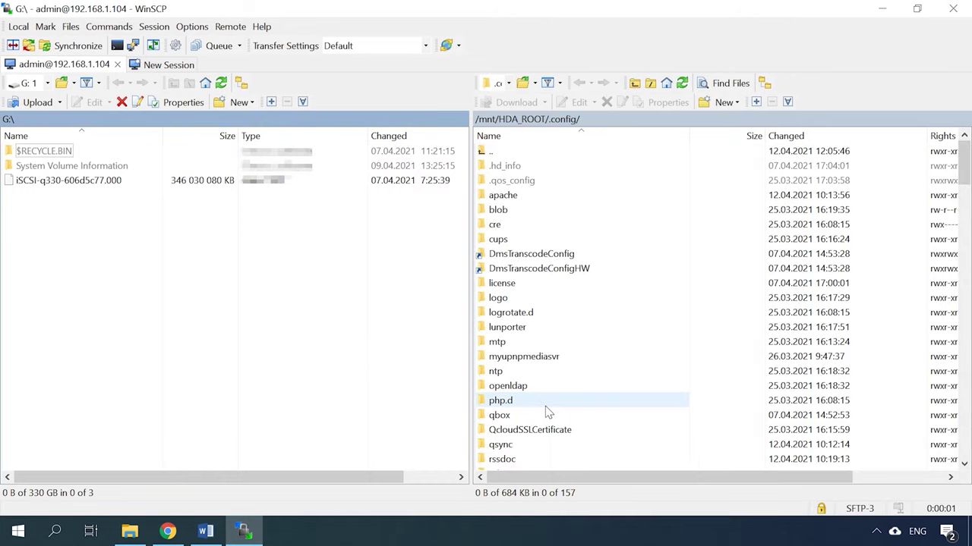
- Go up from the remote .config folder to the NAS root directory
{"action": "double_click", "coordinate": [497, 153]}
{"action": "double_click", "coordinate": [497, 153]}
{"action": "double_click", "coordinate": [496, 153]}
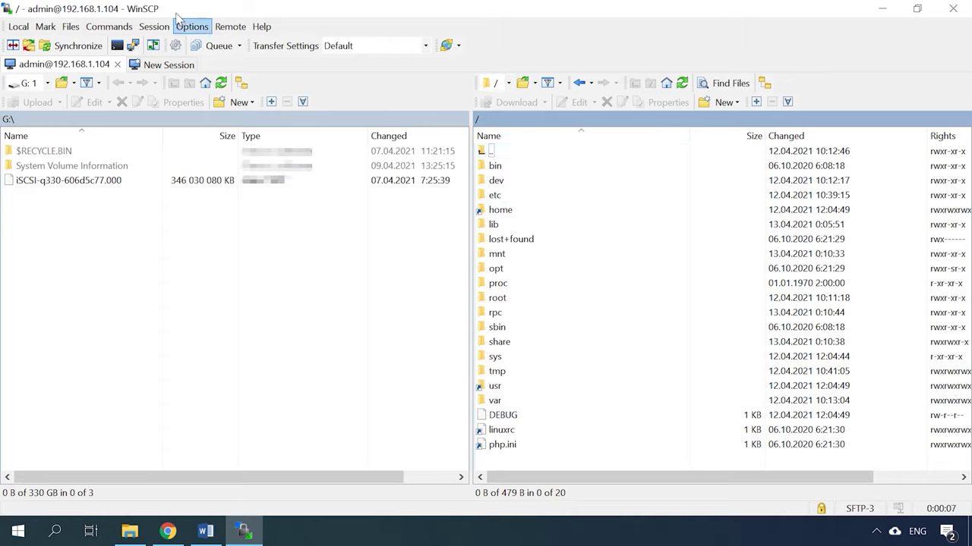
- Enable showing hidden files in the panel preferences and save the setting
{"action": "left_click", "coordinate": [190, 27]}
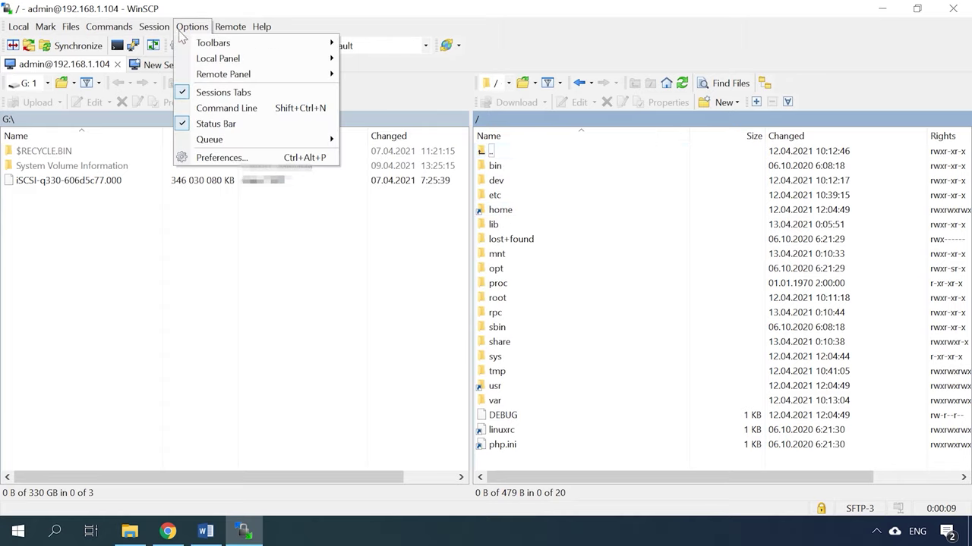
{"action": "left_click", "coordinate": [234, 161]}
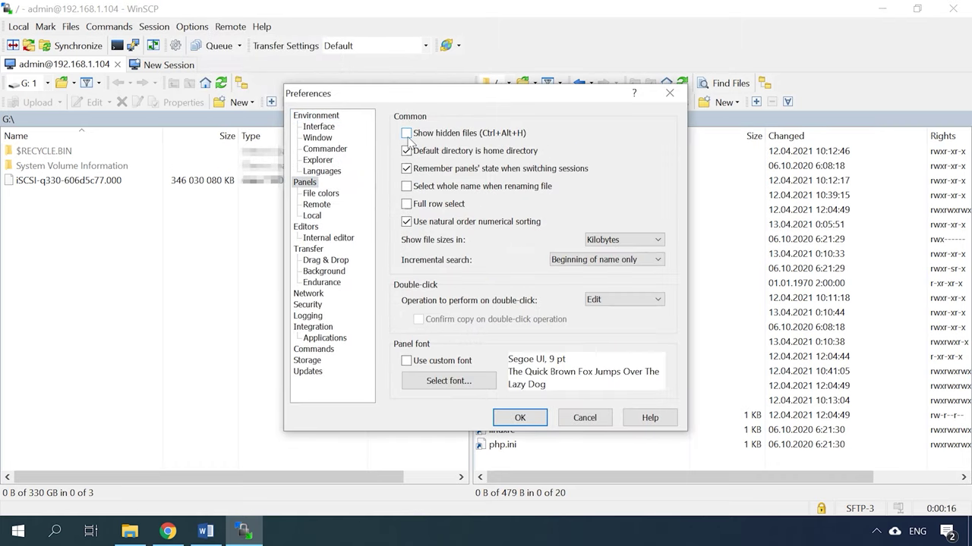
{"action": "left_click", "coordinate": [407, 134]}
{"action": "left_click", "coordinate": [521, 419]}
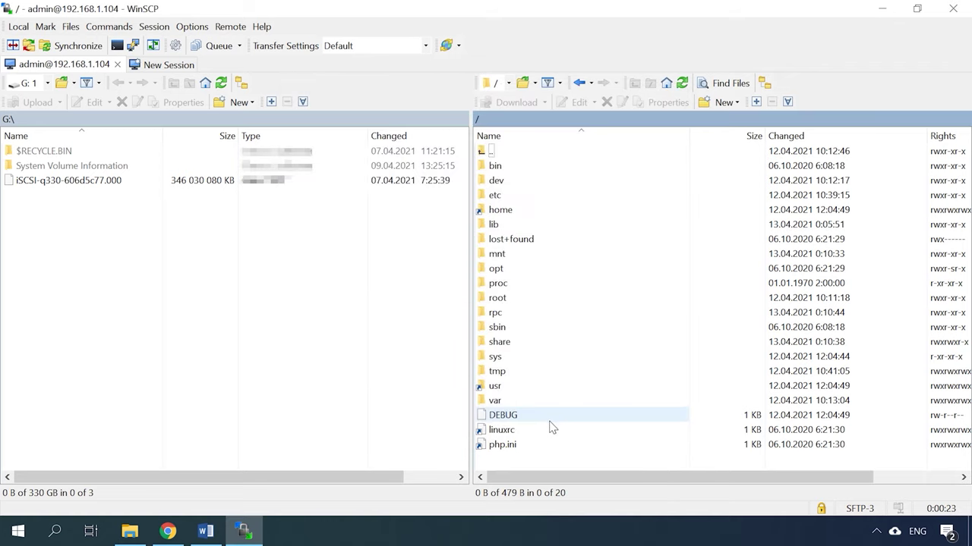
- Browse the NAS to the /mnt/HDA_ROOT/.config/ folder
{"action": "double_click", "coordinate": [494, 255]}
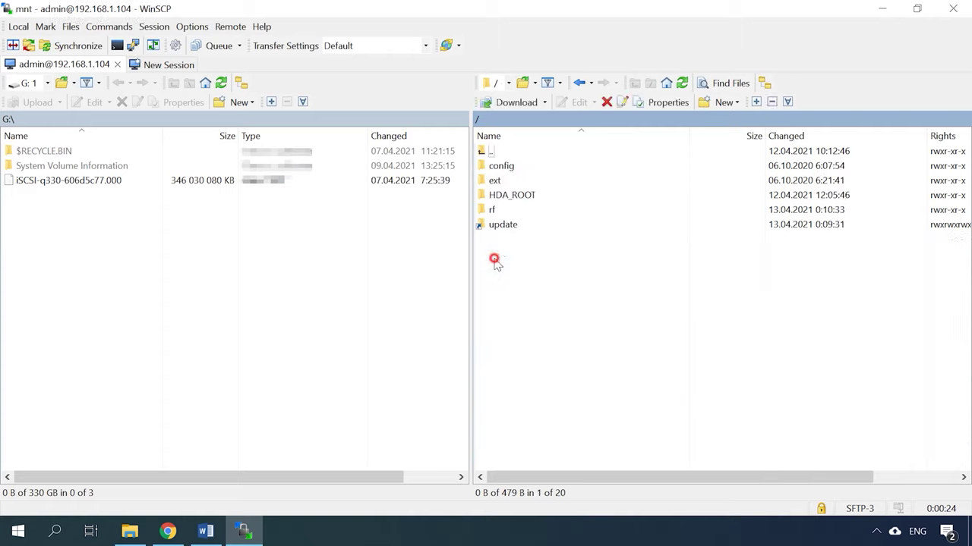
{"action": "left_click", "coordinate": [494, 195]}
{"action": "left_click", "coordinate": [495, 195]}
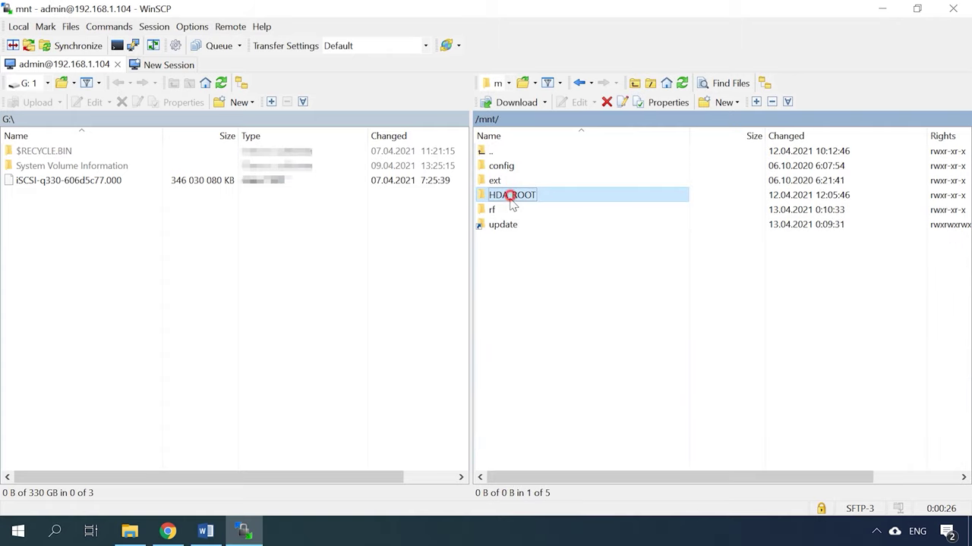
{"action": "double_click", "coordinate": [516, 205]}
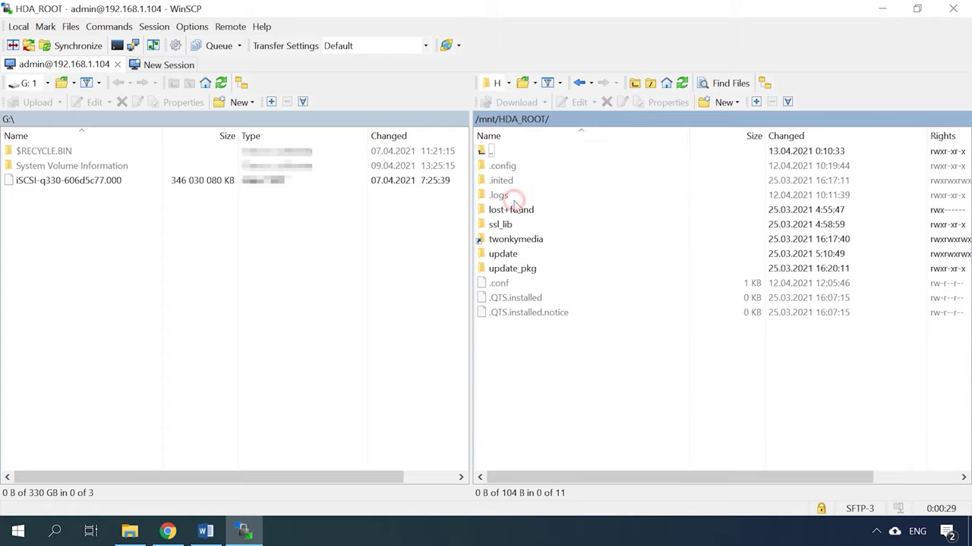
{"action": "left_click", "coordinate": [504, 168]}
{"action": "double_click", "coordinate": [505, 167]}
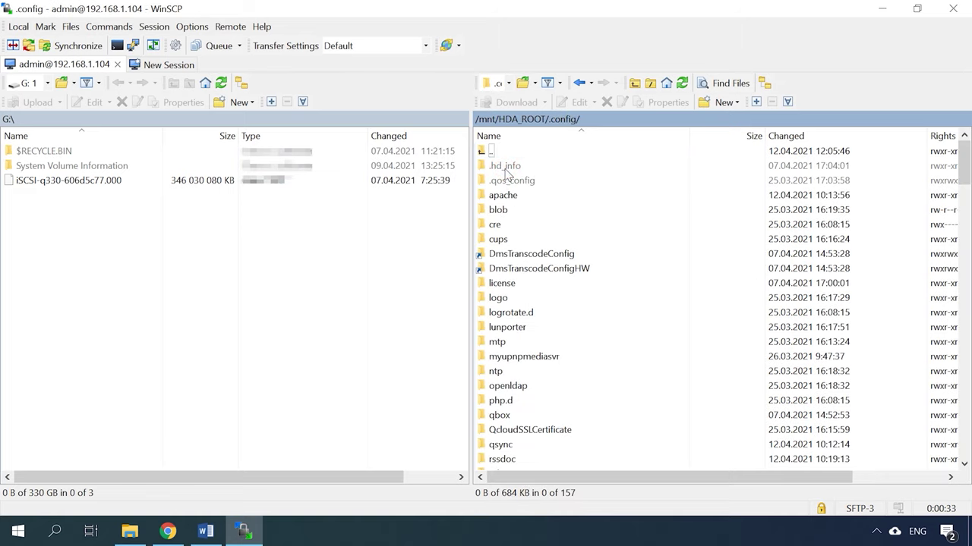
- Open iscsi_trgt.conf from the .config folder in the editor and go to its [LUN0Info] section
{"action": "scroll", "coordinate": [510, 195], "scroll_direction": "down", "scroll_amount": 10}
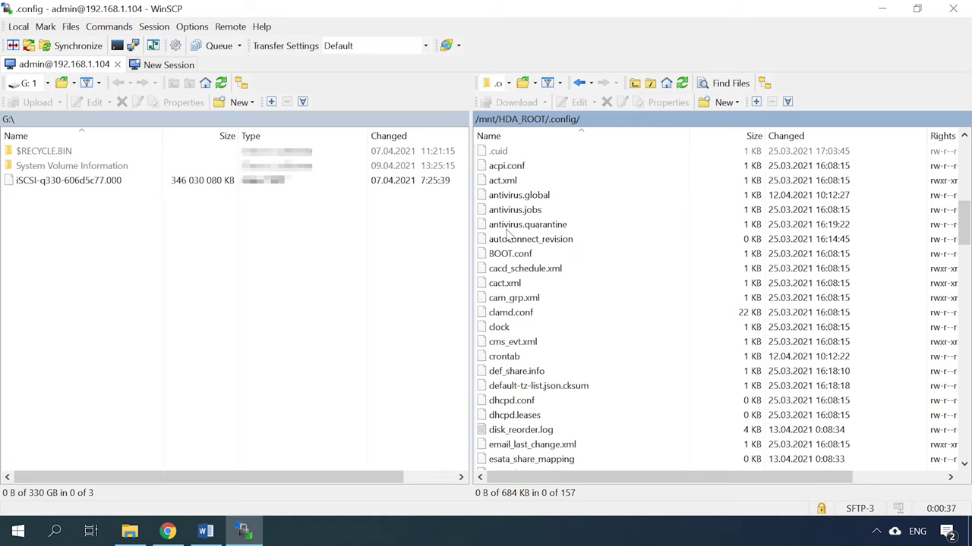
{"action": "scroll", "coordinate": [507, 234], "scroll_direction": "down", "scroll_amount": 7}
{"action": "scroll", "coordinate": [507, 234], "scroll_direction": "down", "scroll_amount": 7}
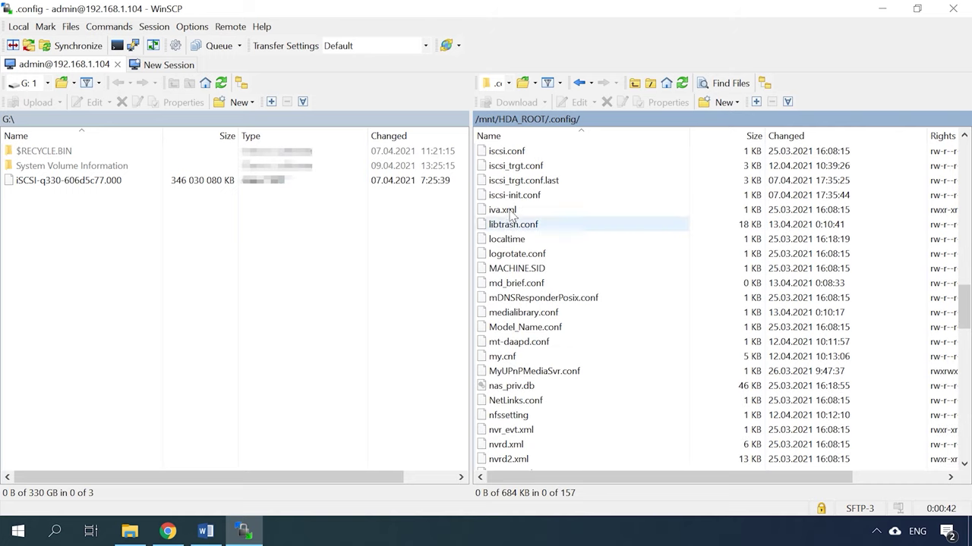
{"action": "left_click", "coordinate": [513, 166]}
{"action": "double_click", "coordinate": [520, 173]}
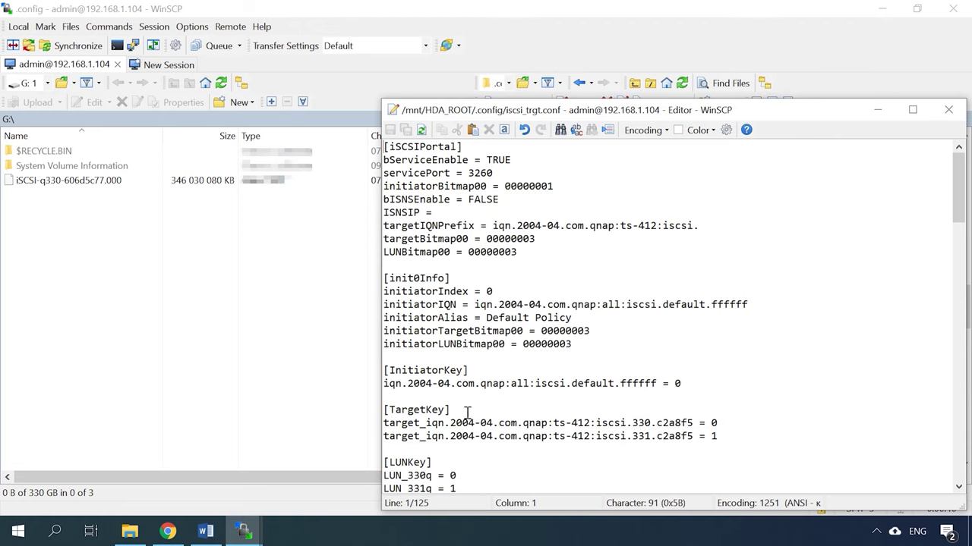
{"action": "scroll", "coordinate": [467, 414], "scroll_direction": "down", "scroll_amount": 6}
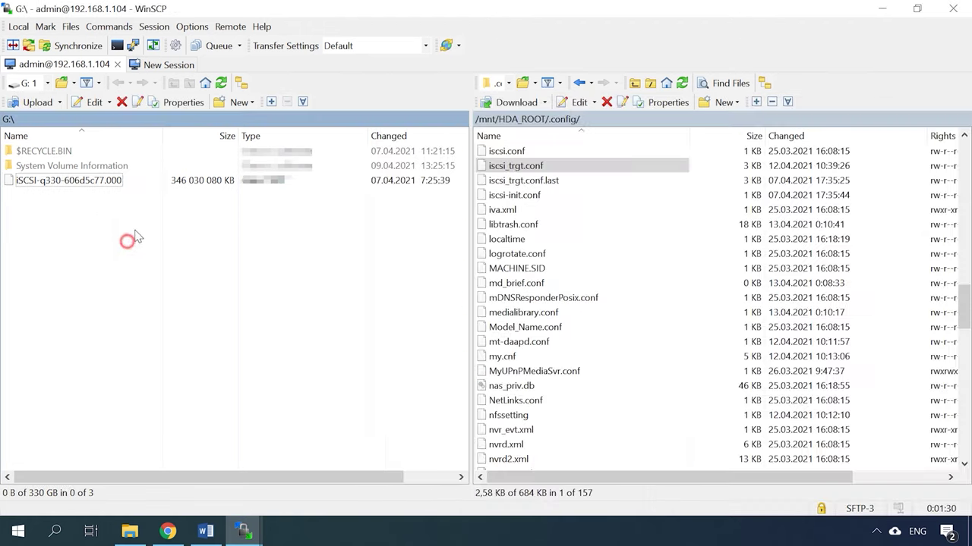
- Copy the name iSCSI-q330-606d5c77 from the image file on drive G:, without its extension
{"action": "left_click", "coordinate": [81, 181]}
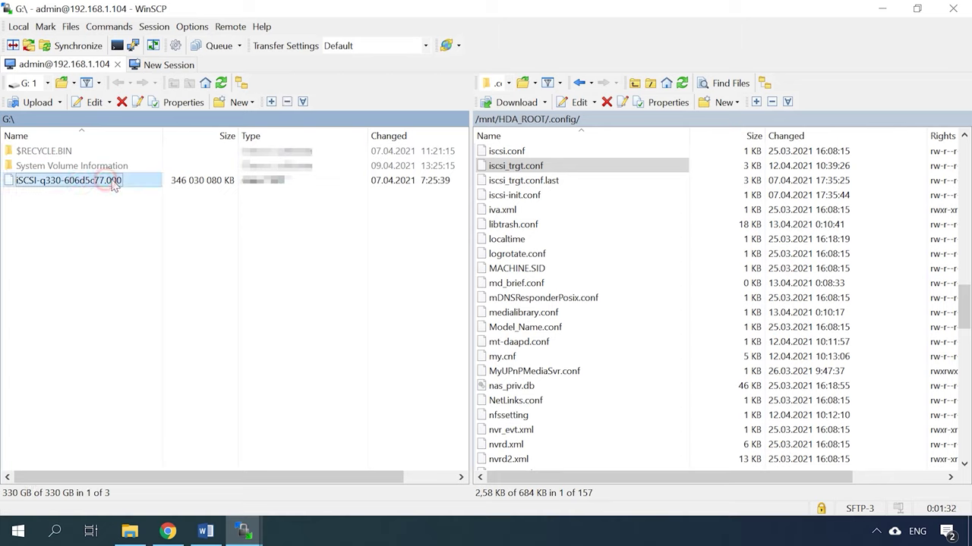
{"action": "right_click", "coordinate": [100, 183]}
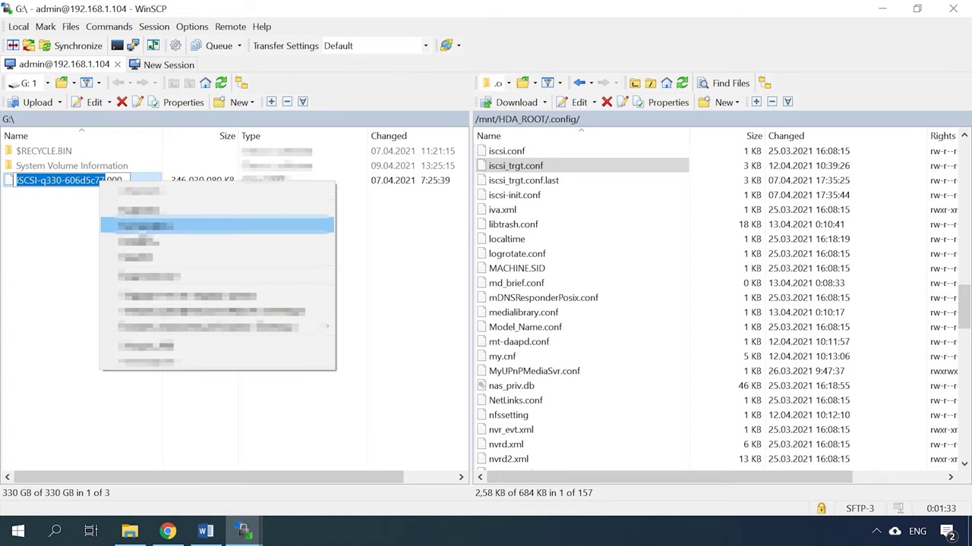
{"action": "left_click", "coordinate": [66, 221]}
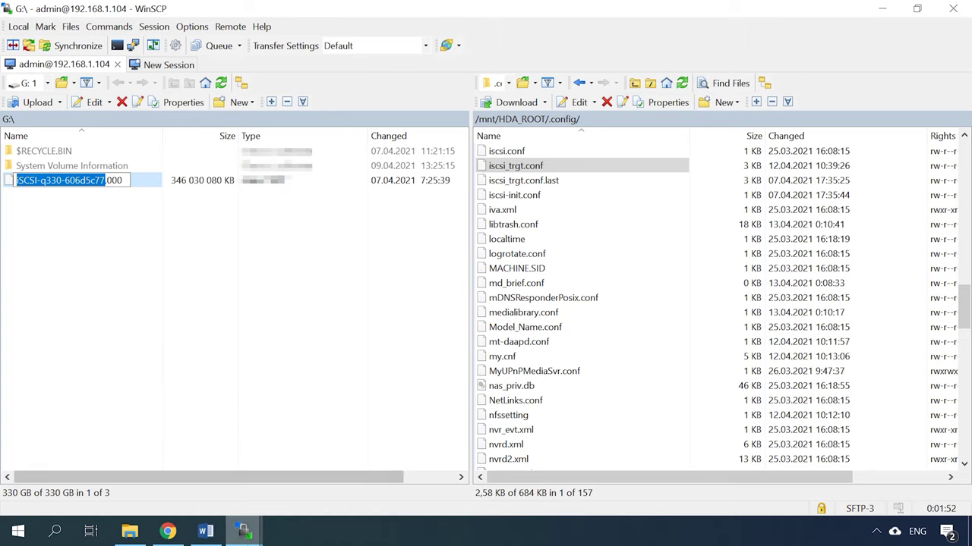
- Return to iscsi_trgt.conf and replace the image name in LUN0Info's LUNMetaPath with iSCSI-q330-606d5c77, keeping the part after the colon
{"action": "left_click", "coordinate": [243, 531]}
{"action": "left_click", "coordinate": [334, 478]}
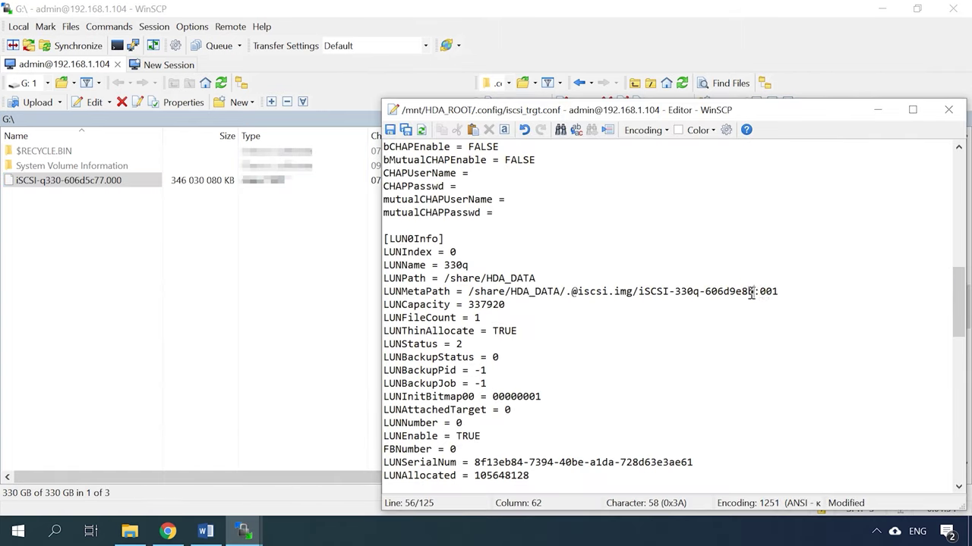
{"action": "left_click_drag", "start_coordinate": [754, 294], "coordinate": [643, 295]}
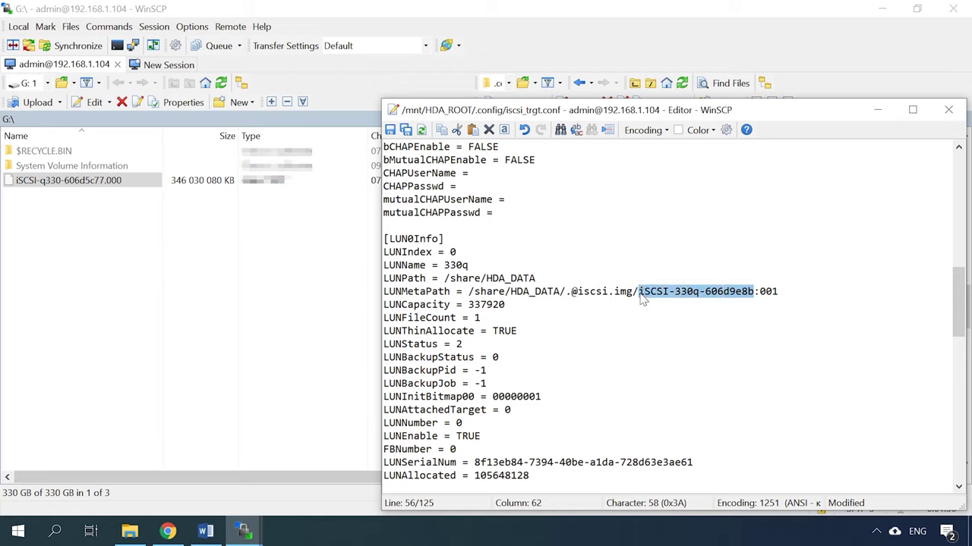
{"action": "right_click", "coordinate": [653, 295]}
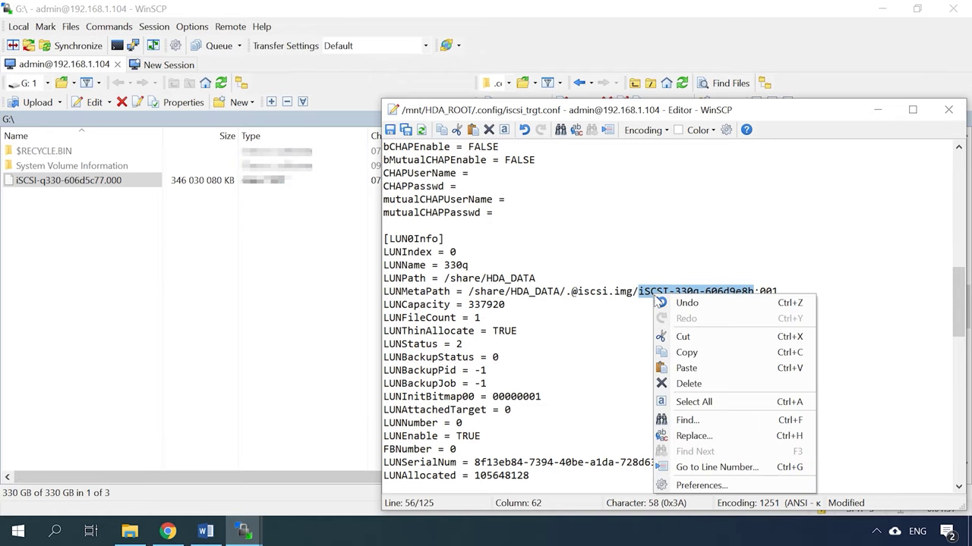
{"action": "left_click", "coordinate": [693, 369]}
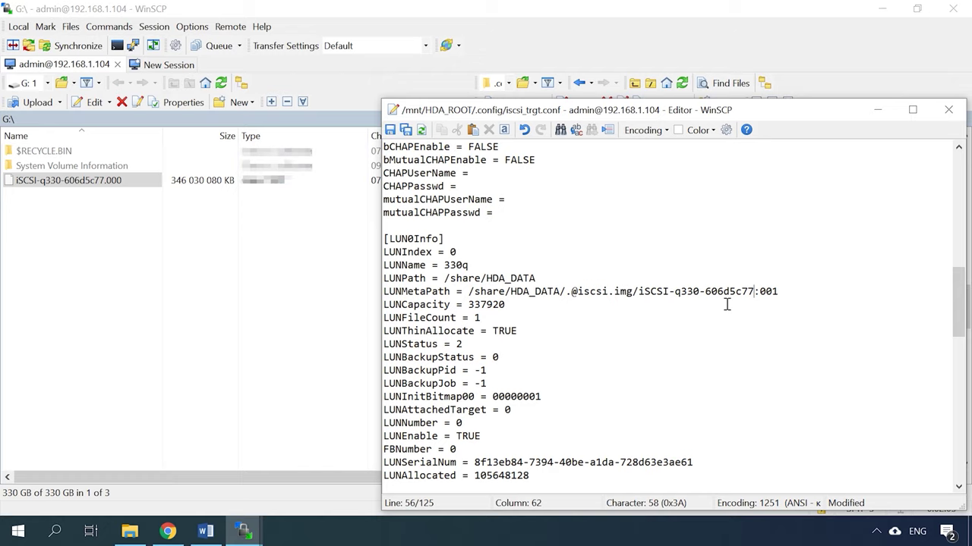
- Close the iscsi_trgt.conf editor and save the changes to the NAS
{"action": "double_click", "coordinate": [768, 291]}
{"action": "left_click", "coordinate": [948, 109]}
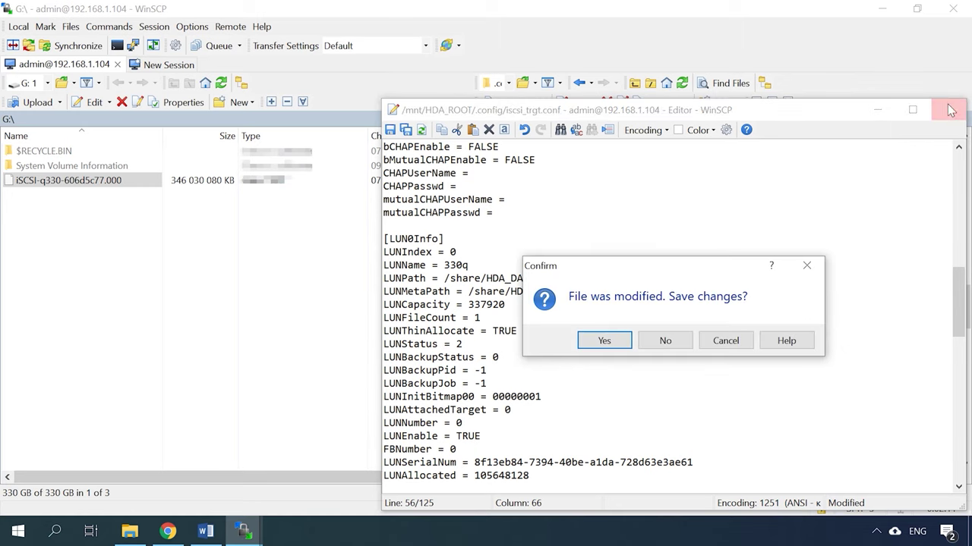
{"action": "left_click", "coordinate": [610, 342]}
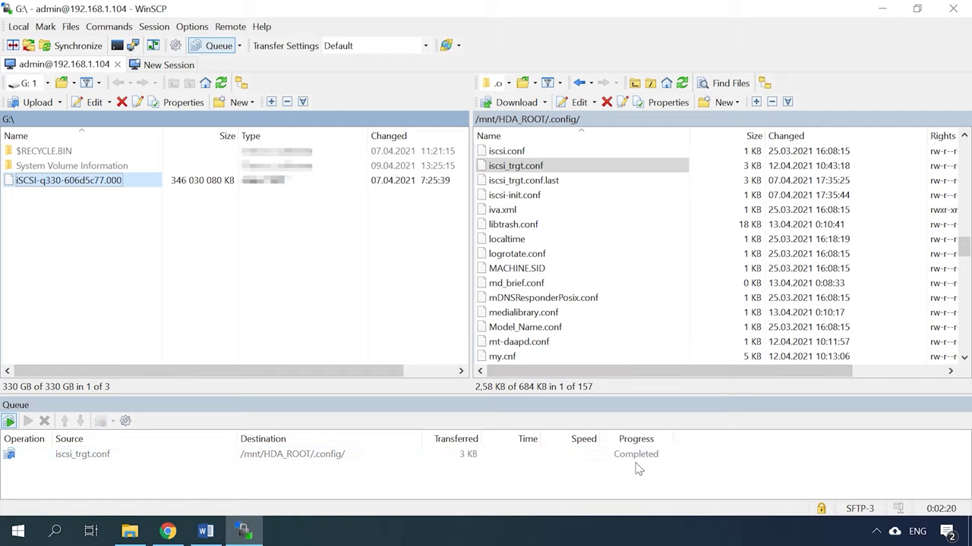
- Switch to the NAS web interface in Chrome and open the admin account's options
{"action": "left_click", "coordinate": [168, 531]}
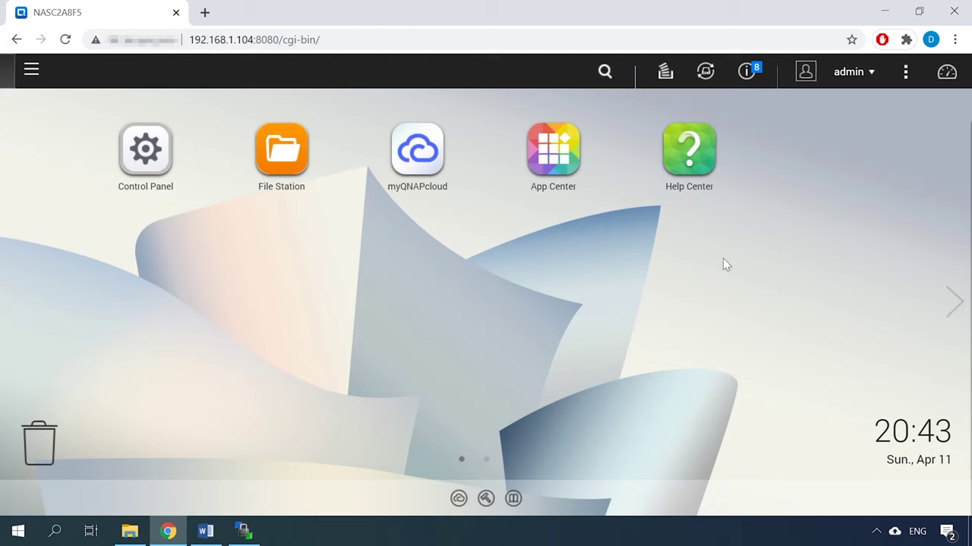
{"action": "left_click", "coordinate": [865, 72]}
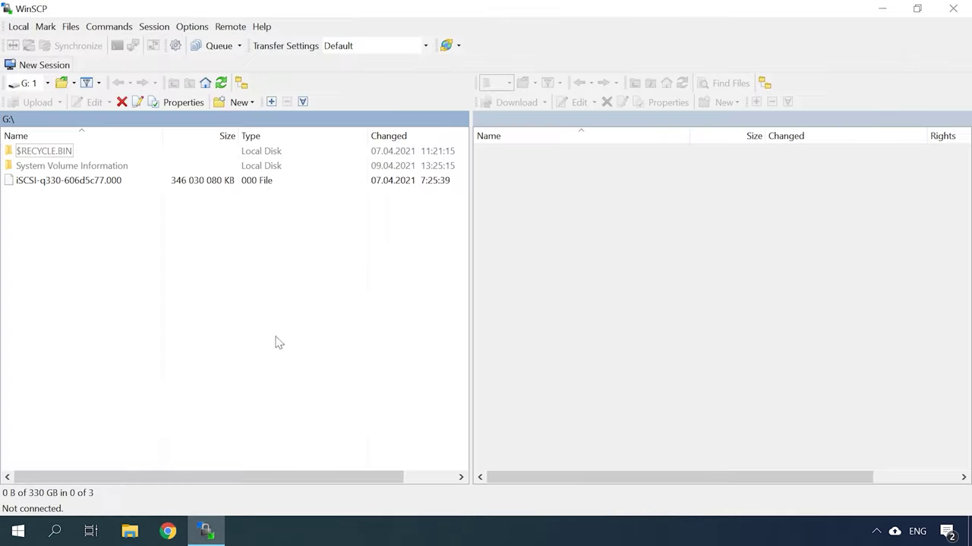
- Open iSCSI Initiator, quick-connect to 192.168.1.104 and connect the target iqn.2004-04.com.qnap:ts-412:iscsi.330.c2a8f5
{"action": "left_click", "coordinate": [53, 532]}
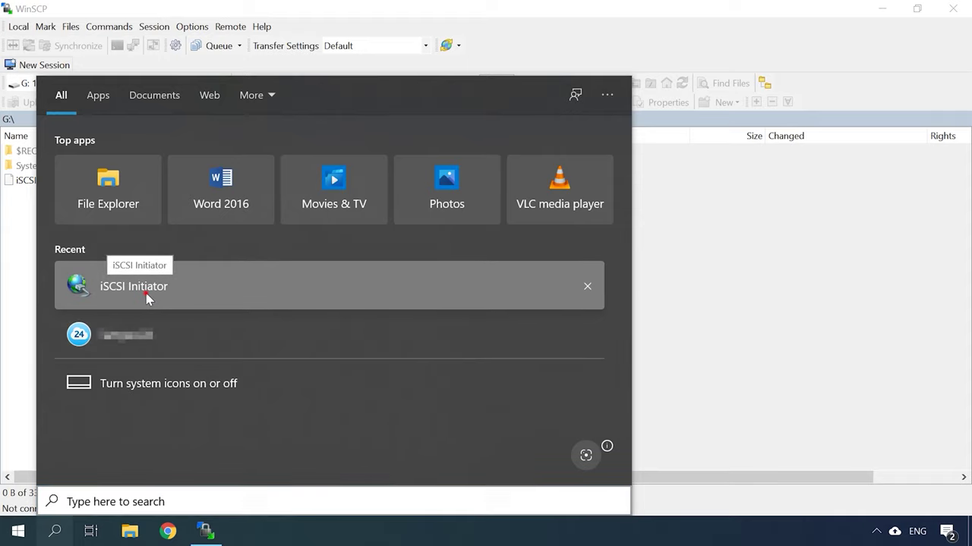
{"action": "left_click", "coordinate": [146, 293]}
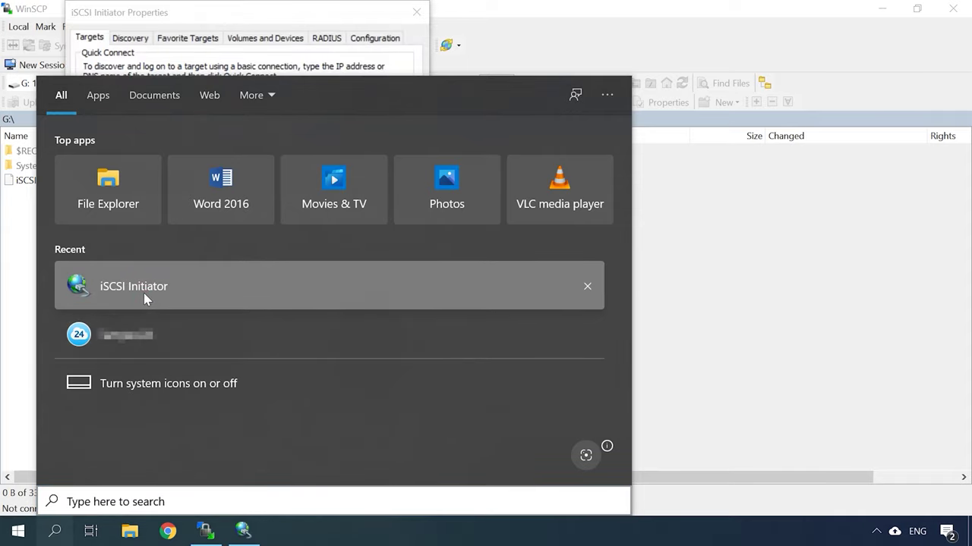
{"action": "left_click", "coordinate": [288, 16]}
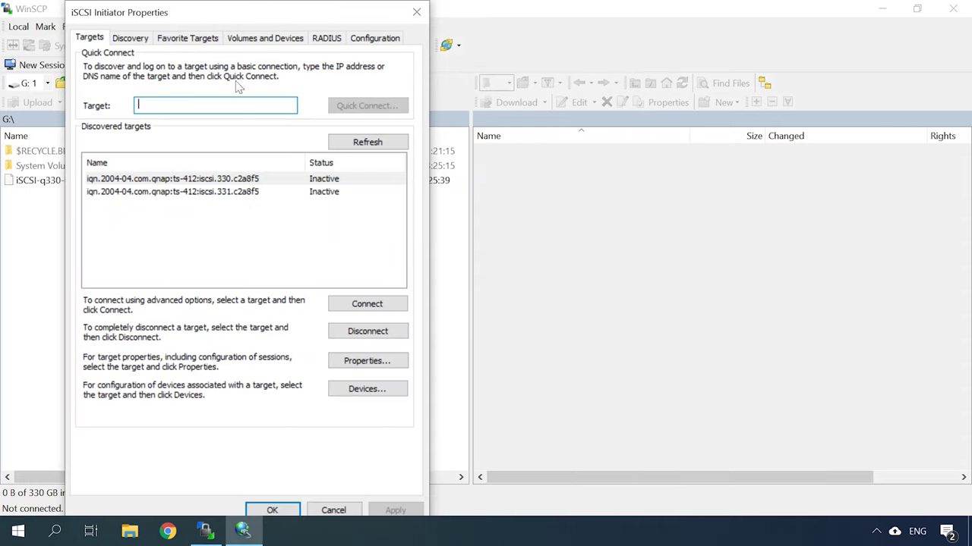
{"action": "left_click", "coordinate": [191, 179]}
{"action": "left_click", "coordinate": [170, 106]}
{"action": "type", "text": "192.168.1.104"}
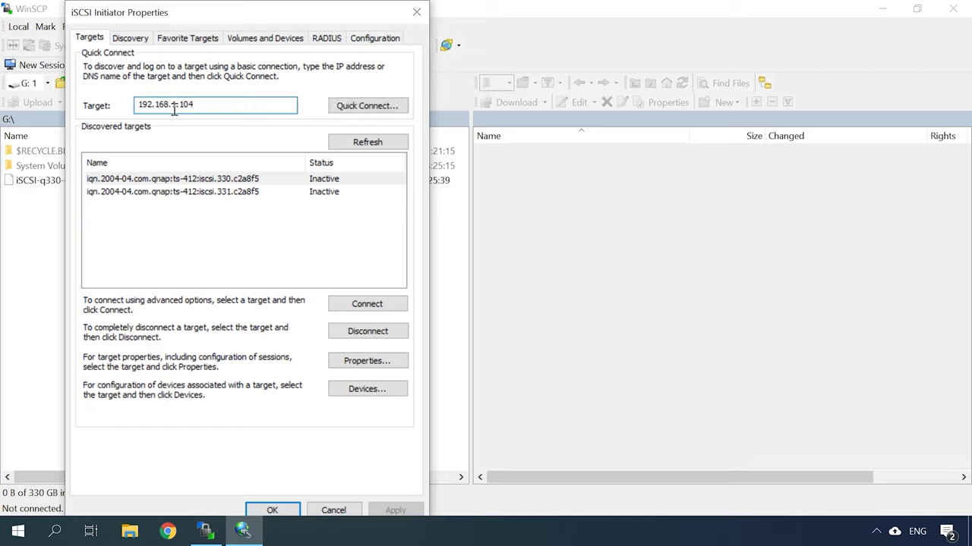
{"action": "left_click", "coordinate": [372, 110]}
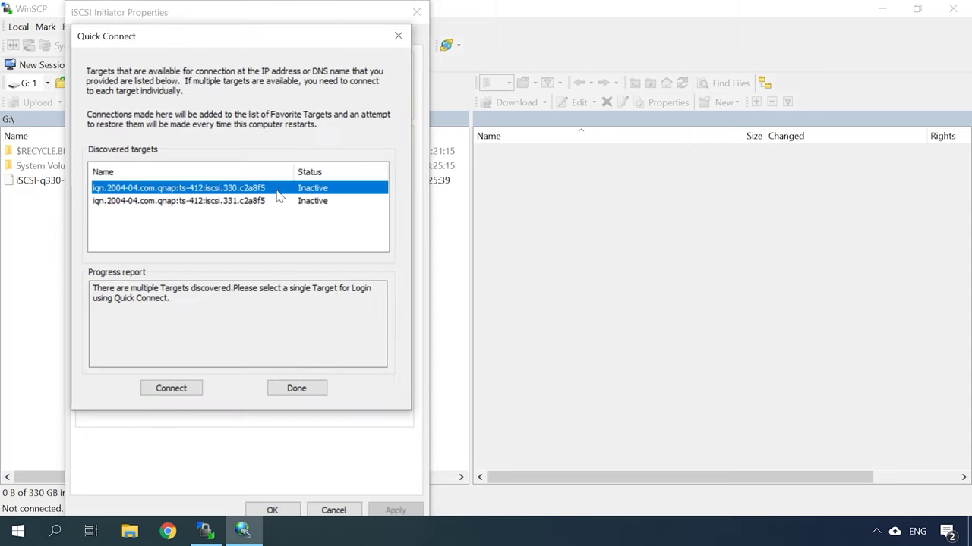
{"action": "left_click", "coordinate": [171, 389]}
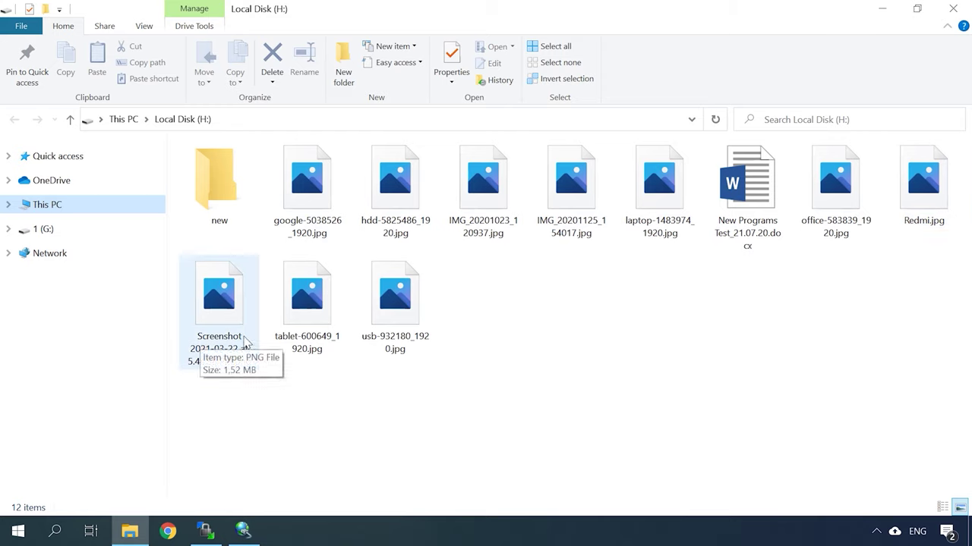
- Check the files on Local Disk (H:), including the usb, tablet and screenshot images
{"action": "left_click", "coordinate": [393, 336]}
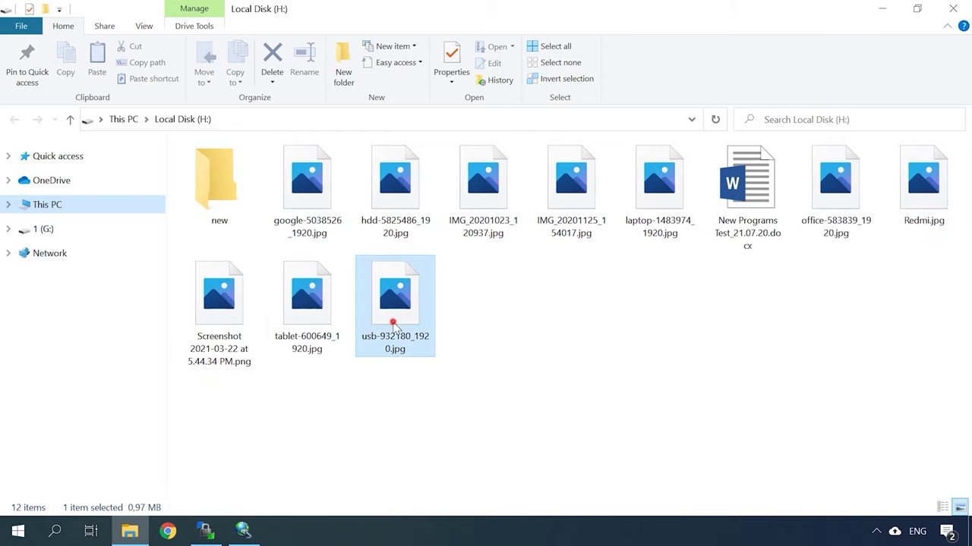
{"action": "left_click", "coordinate": [302, 337]}
{"action": "left_click", "coordinate": [222, 338]}
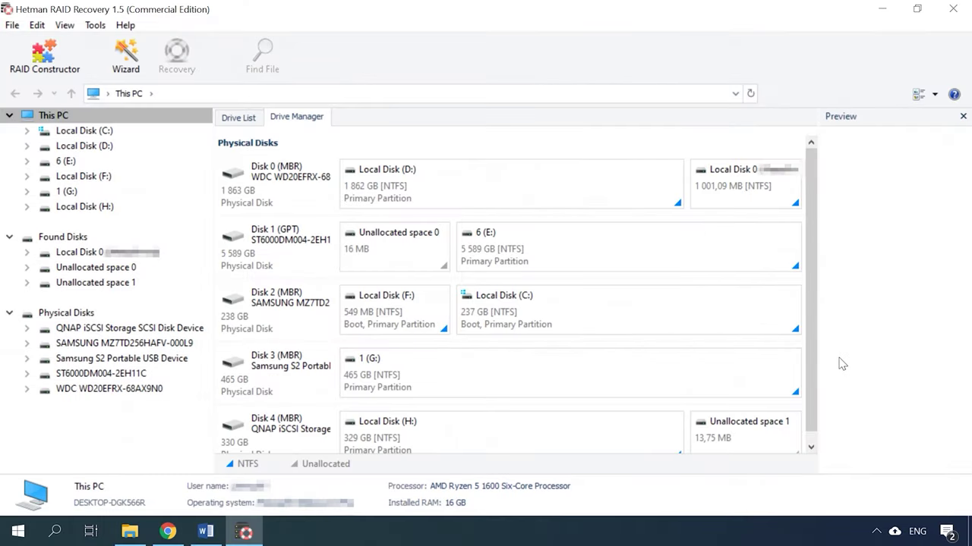
- In Hetman RAID Recovery, mount the image iSCSI-q330-606d5c77.000 from drive G:, listing all file types to find it
{"action": "left_click", "coordinate": [94, 27]}
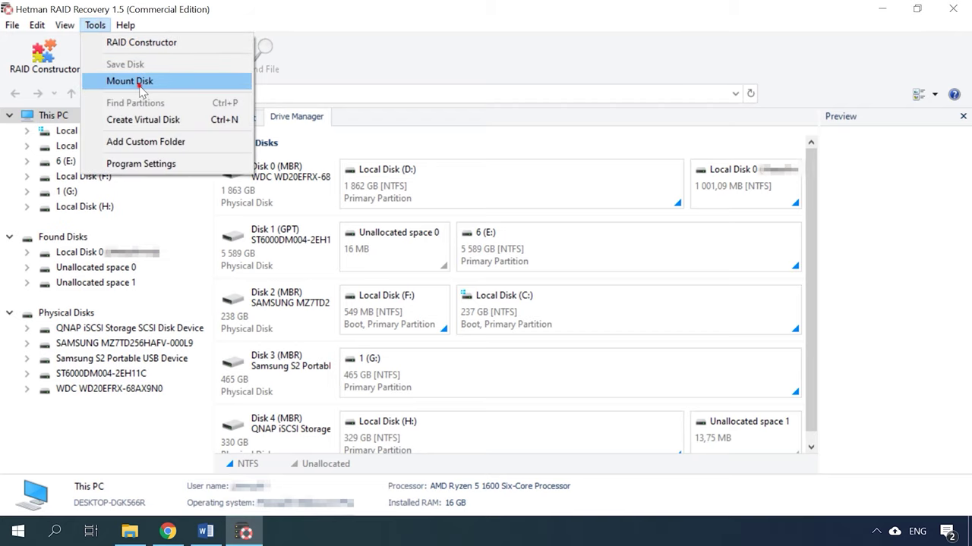
{"action": "left_click", "coordinate": [131, 81]}
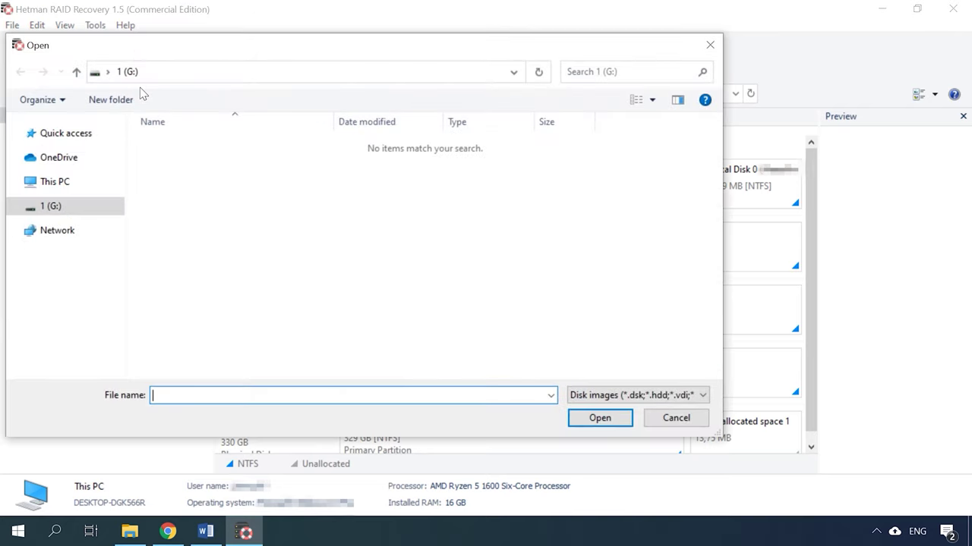
{"action": "left_click", "coordinate": [64, 207]}
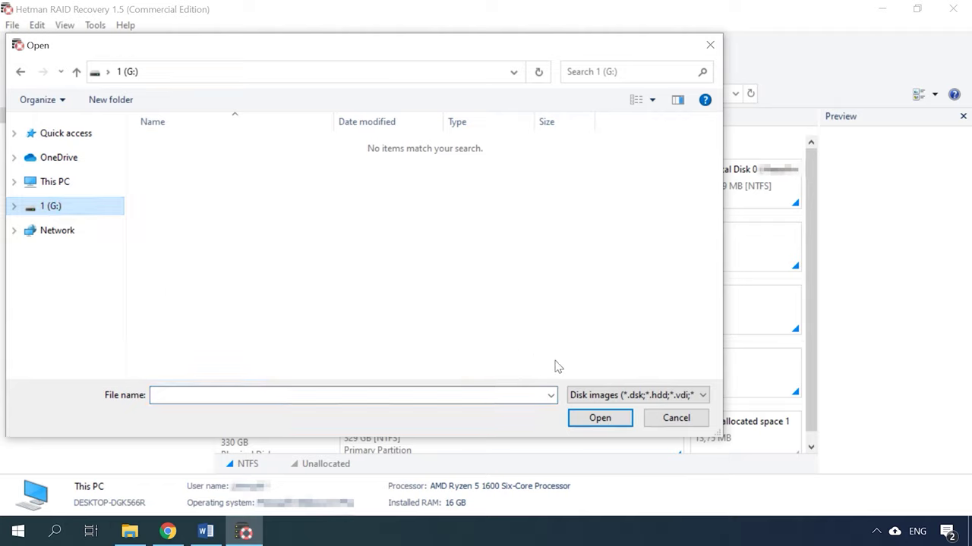
{"action": "left_click", "coordinate": [650, 397]}
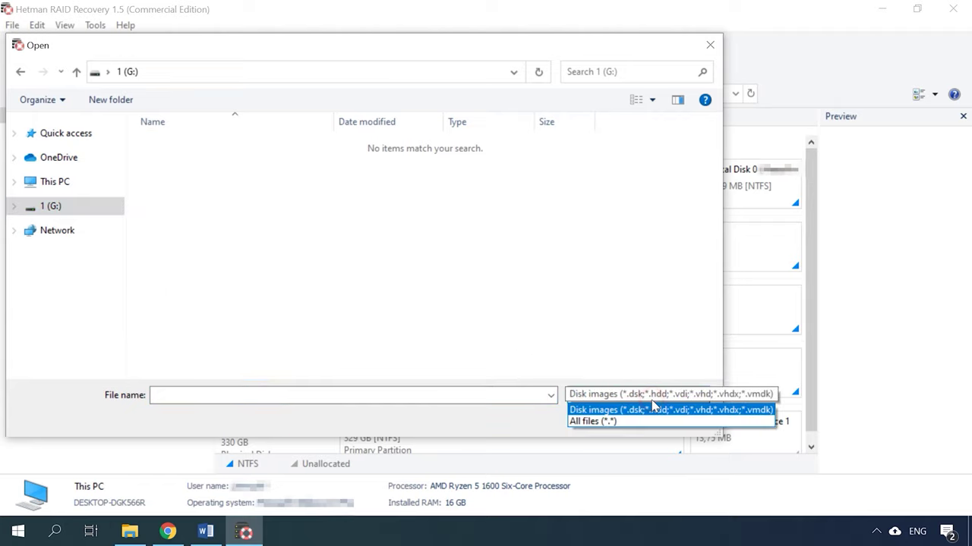
{"action": "left_click", "coordinate": [608, 422]}
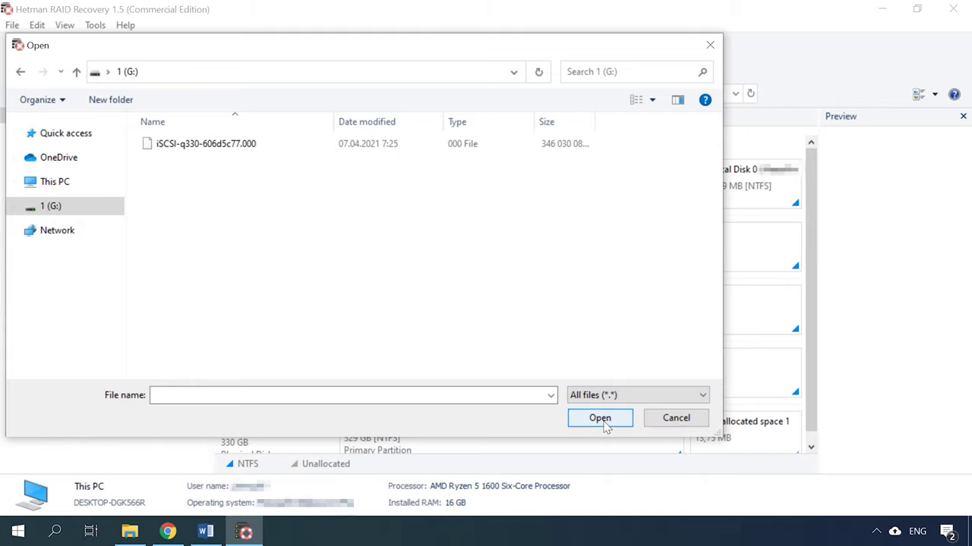
{"action": "left_click", "coordinate": [198, 148]}
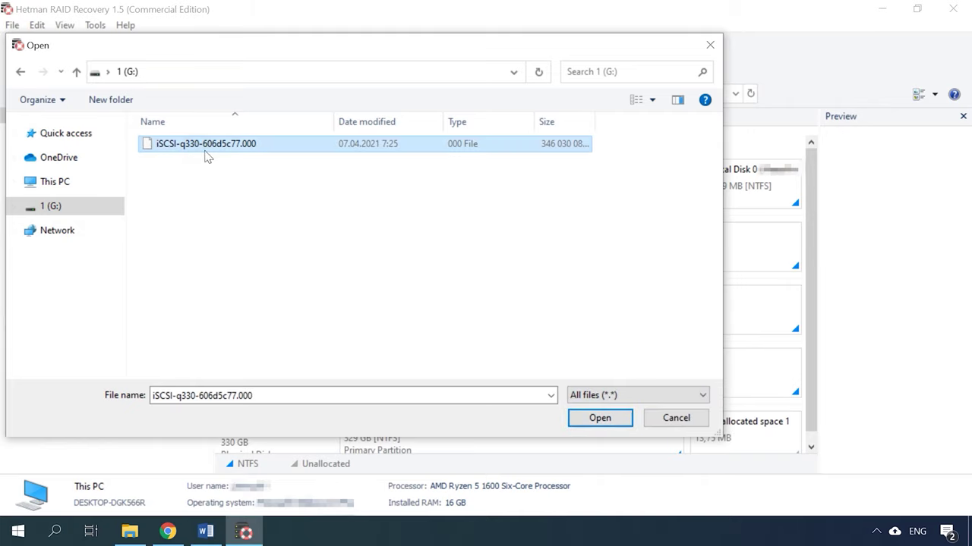
{"action": "left_click", "coordinate": [599, 418]}
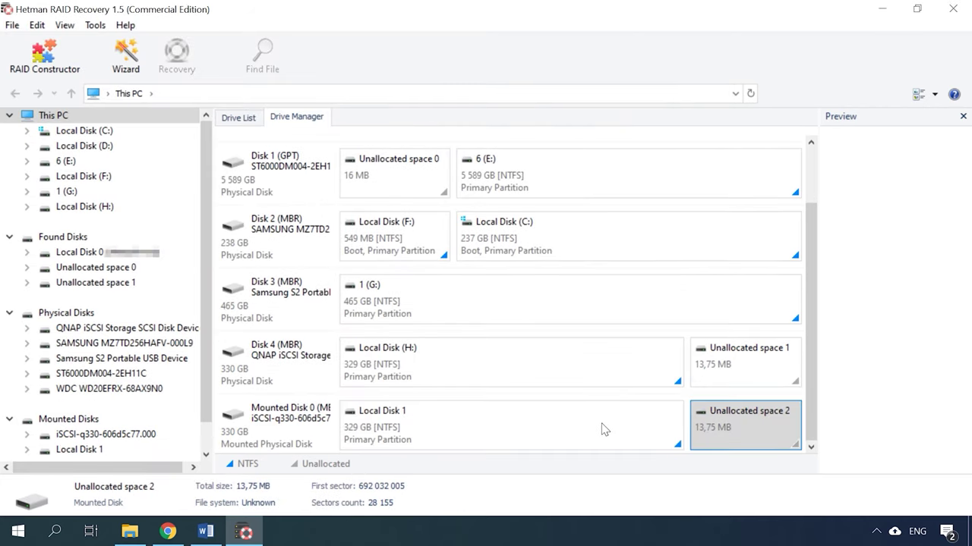
- Run a full analysis of the mounted image's Local Disk 1 for NTFS only, with content-aware analysis turned off
{"action": "left_click", "coordinate": [486, 429]}
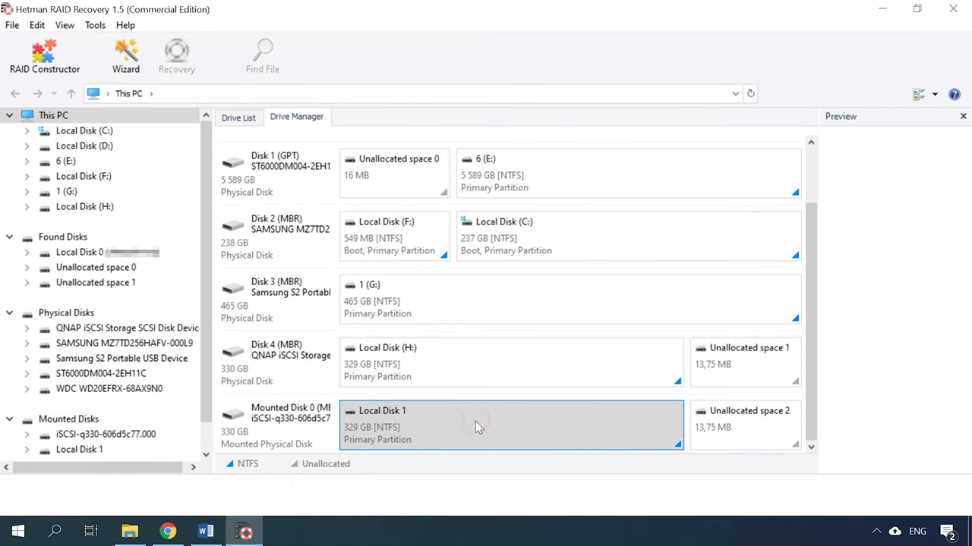
{"action": "right_click", "coordinate": [463, 421]}
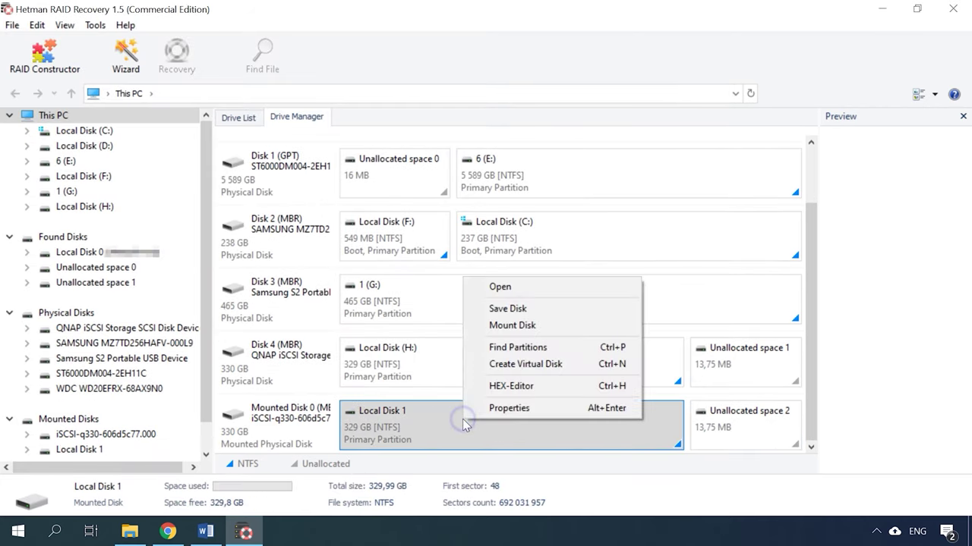
{"action": "left_click", "coordinate": [521, 288]}
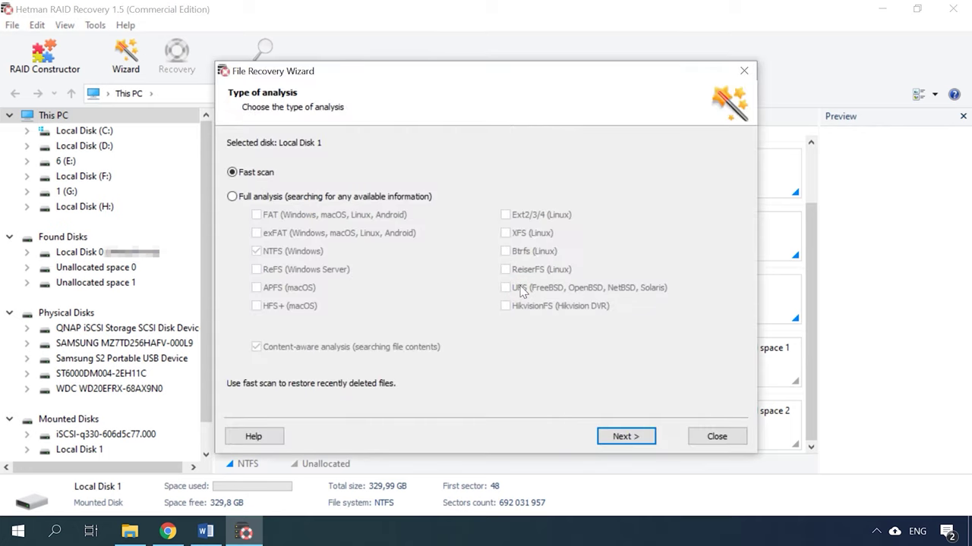
{"action": "left_click", "coordinate": [234, 198]}
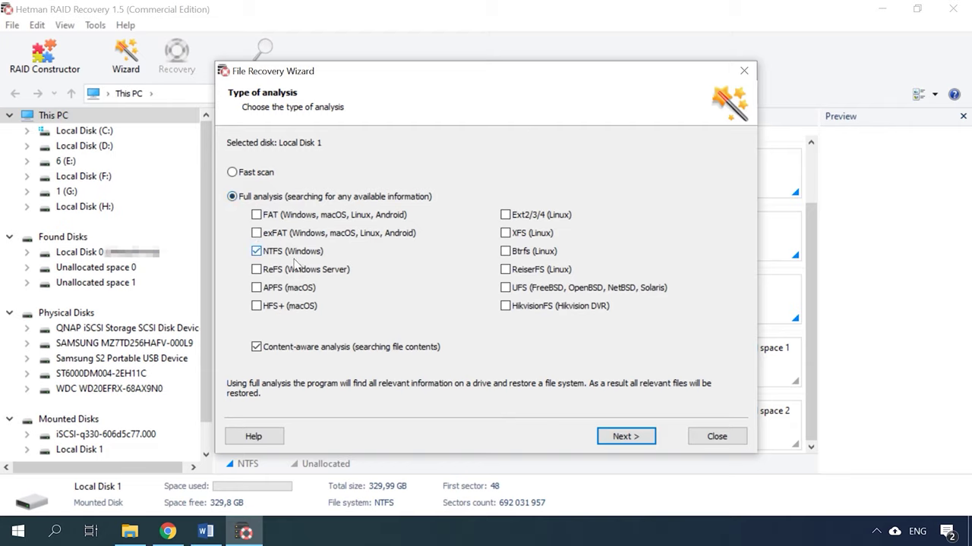
{"action": "left_click", "coordinate": [296, 347]}
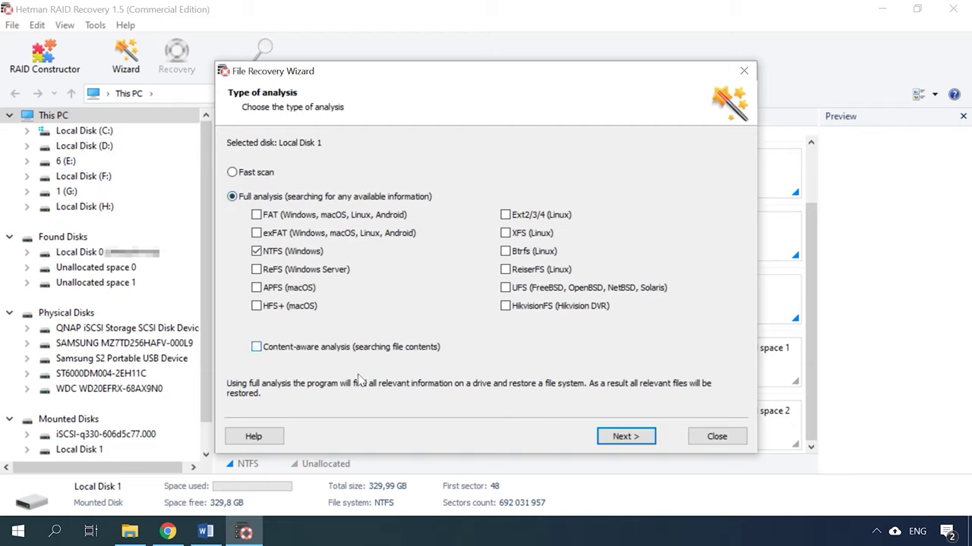
{"action": "left_click", "coordinate": [626, 437]}
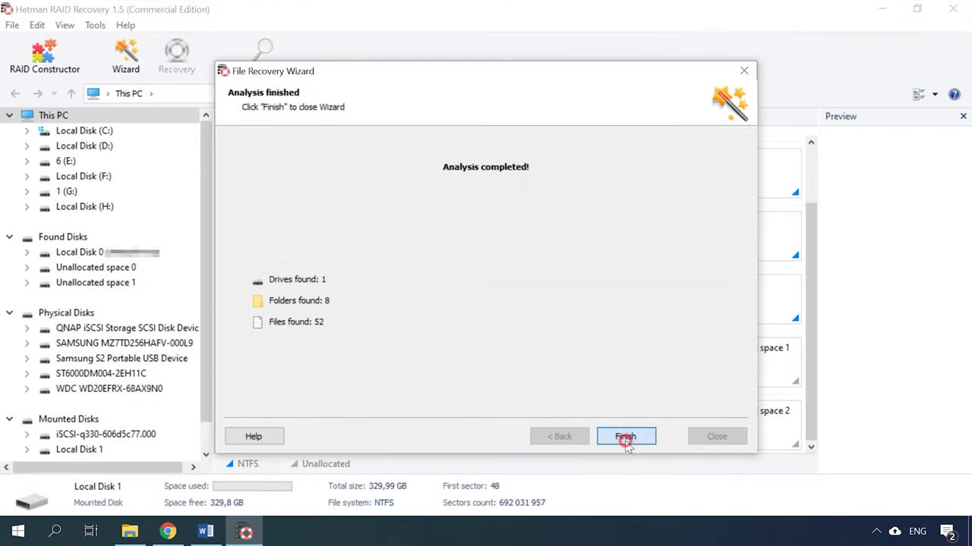
{"action": "left_click", "coordinate": [626, 436]}
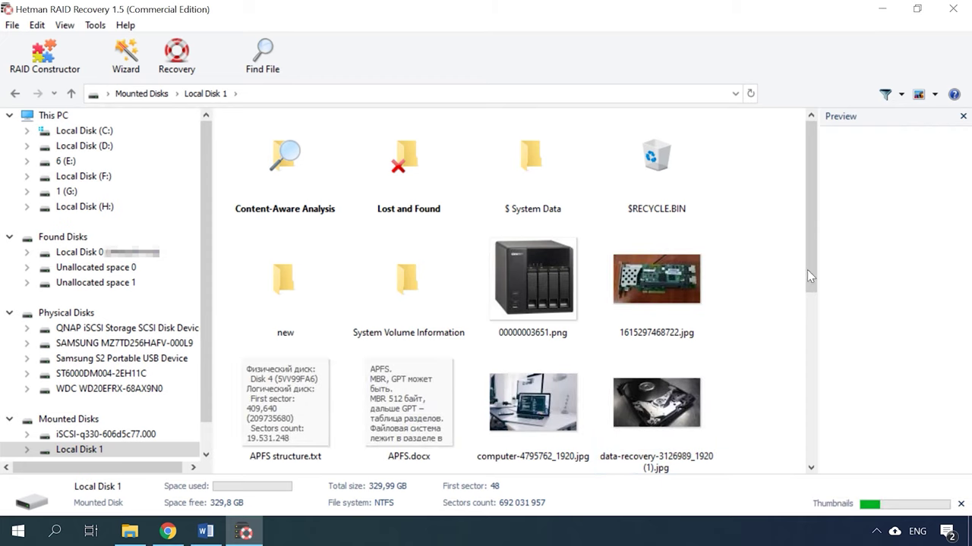
- Preview Redmi.jpg and office-583839_1920.jpg among the files found on Local Disk 1
{"action": "left_click_drag", "start_coordinate": [809, 273], "coordinate": [820, 450]}
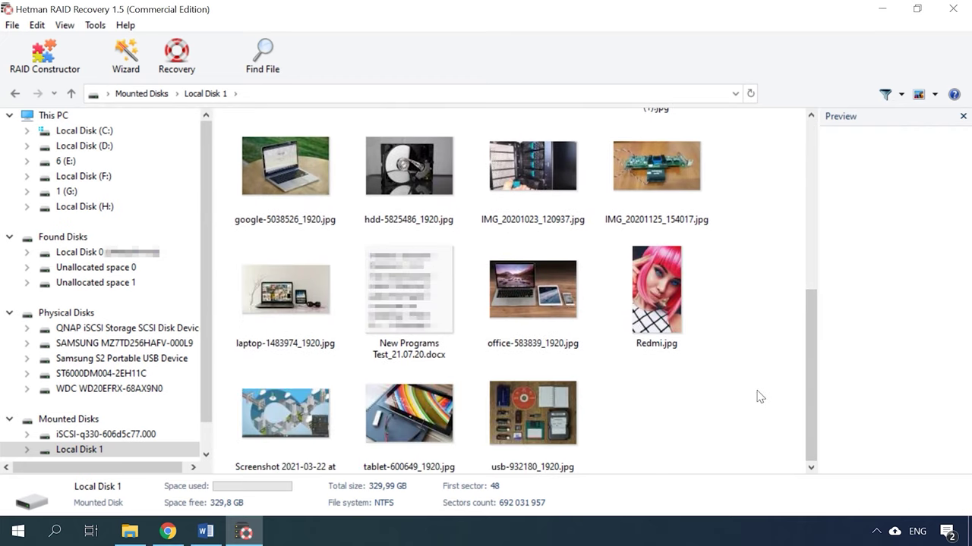
{"action": "left_click", "coordinate": [654, 300]}
{"action": "left_click", "coordinate": [518, 299]}
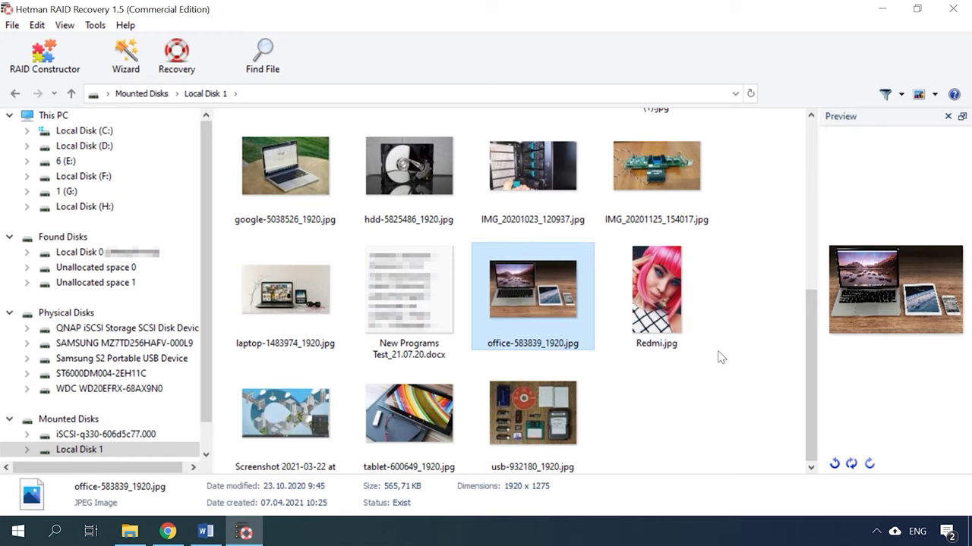
- Recover the files from google-5038526_1920.jpg through usb-932180_1920.jpg, saving them to the hard disk
{"action": "left_click_drag", "start_coordinate": [740, 173], "coordinate": [283, 456]}
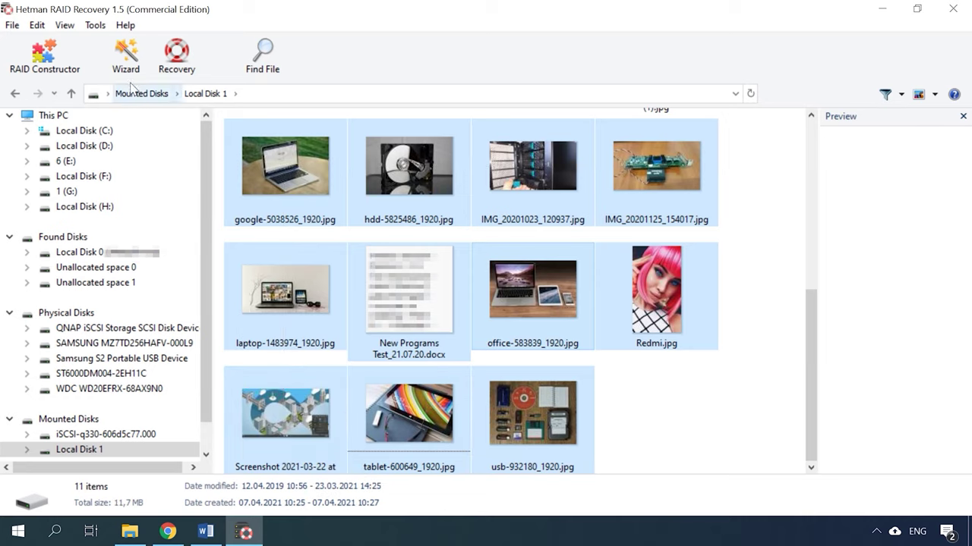
{"action": "left_click", "coordinate": [178, 60]}
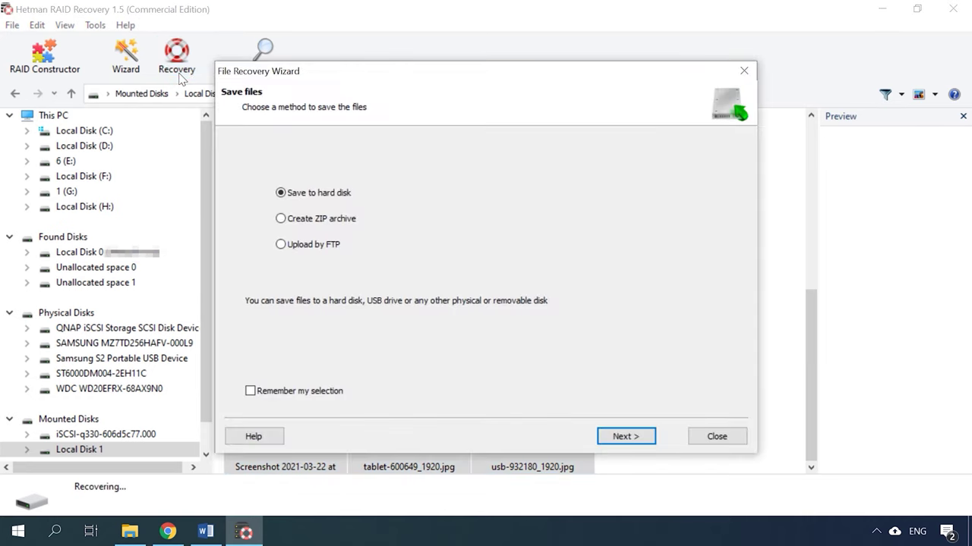
{"action": "left_click", "coordinate": [622, 437]}
{"action": "left_click", "coordinate": [634, 446]}
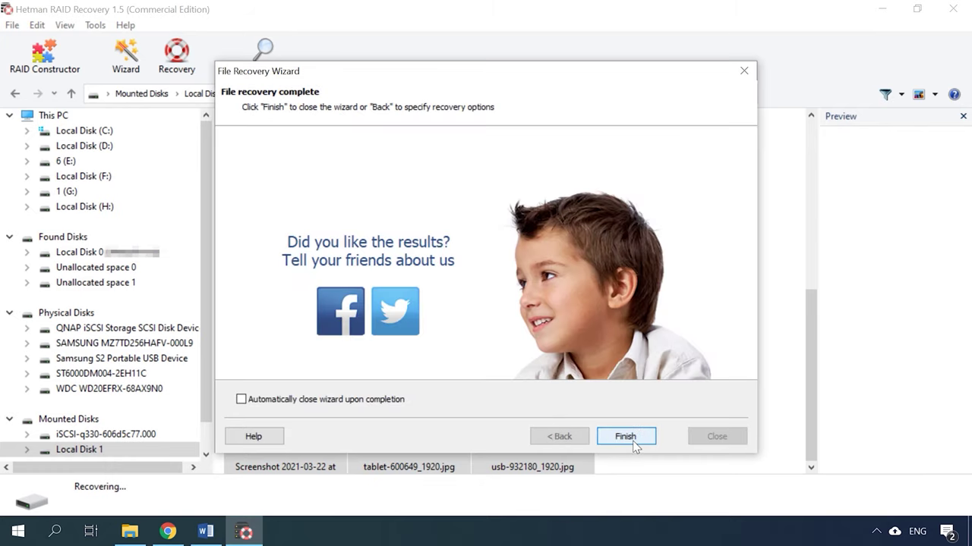
{"action": "left_click", "coordinate": [627, 438]}
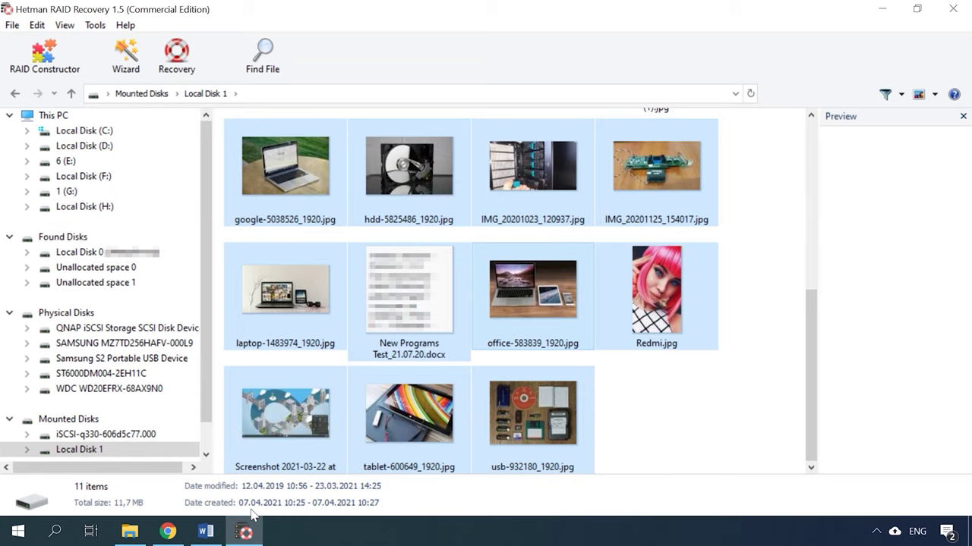
- Open folder 1 on Local Disk (C:) in File Explorer and check the recovered screenshot, office and usb images
{"action": "left_click", "coordinate": [141, 539]}
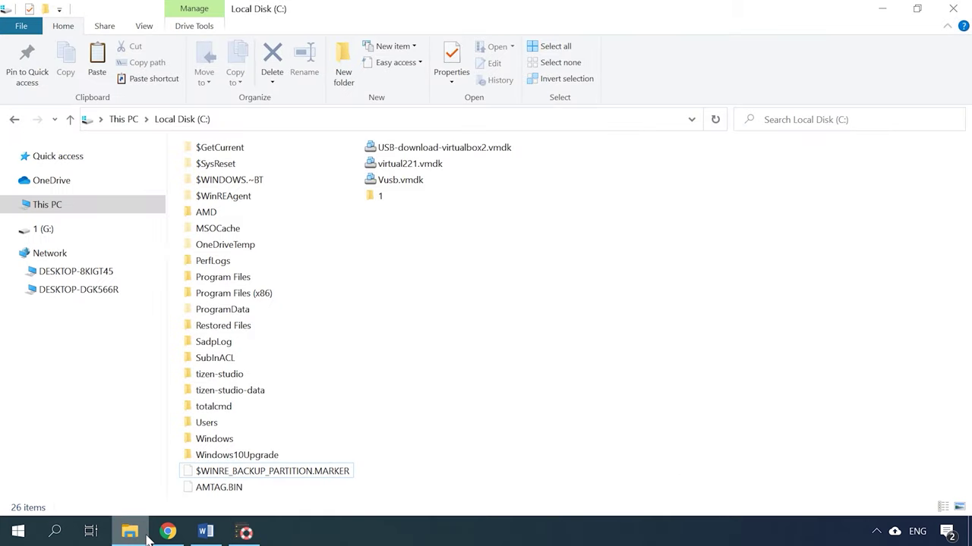
{"action": "double_click", "coordinate": [380, 196]}
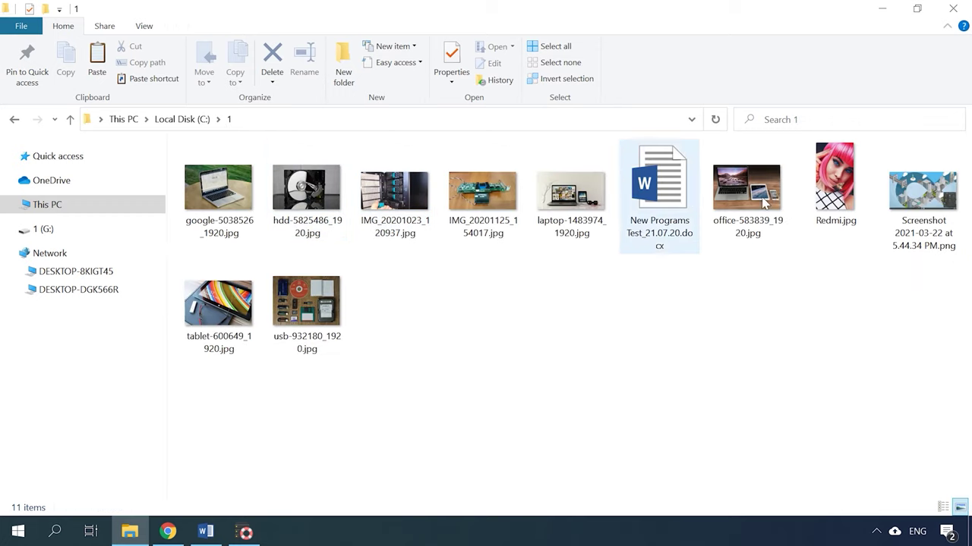
{"action": "left_click", "coordinate": [946, 199]}
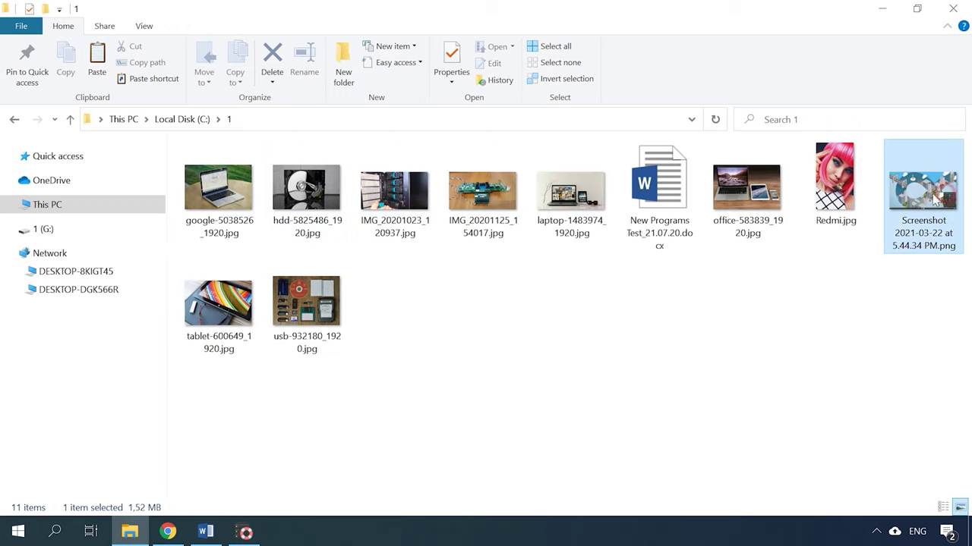
{"action": "left_click", "coordinate": [767, 199]}
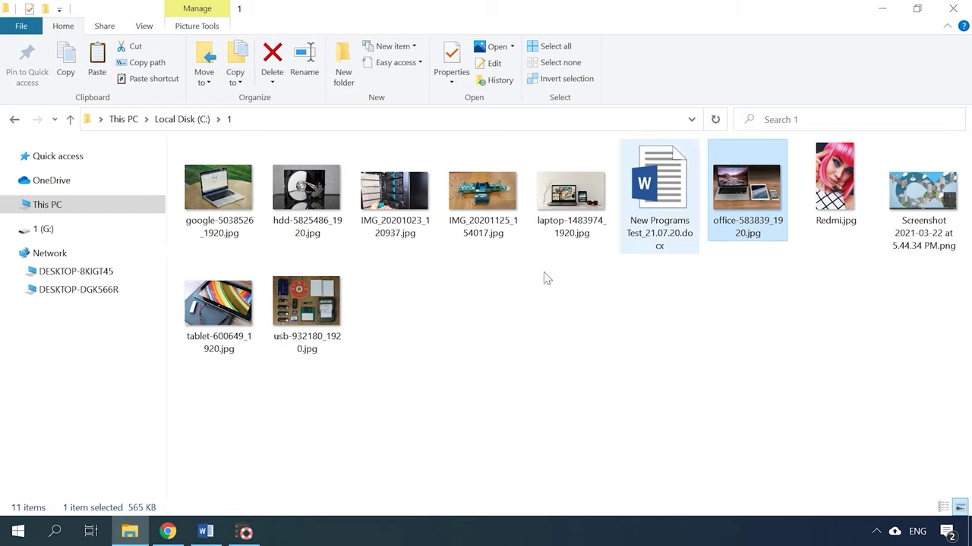
{"action": "left_click", "coordinate": [304, 310]}
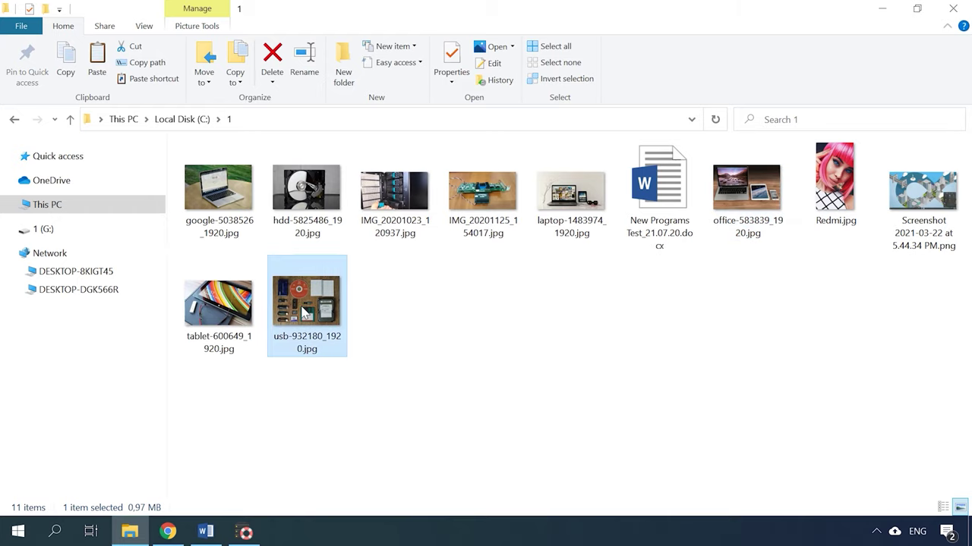